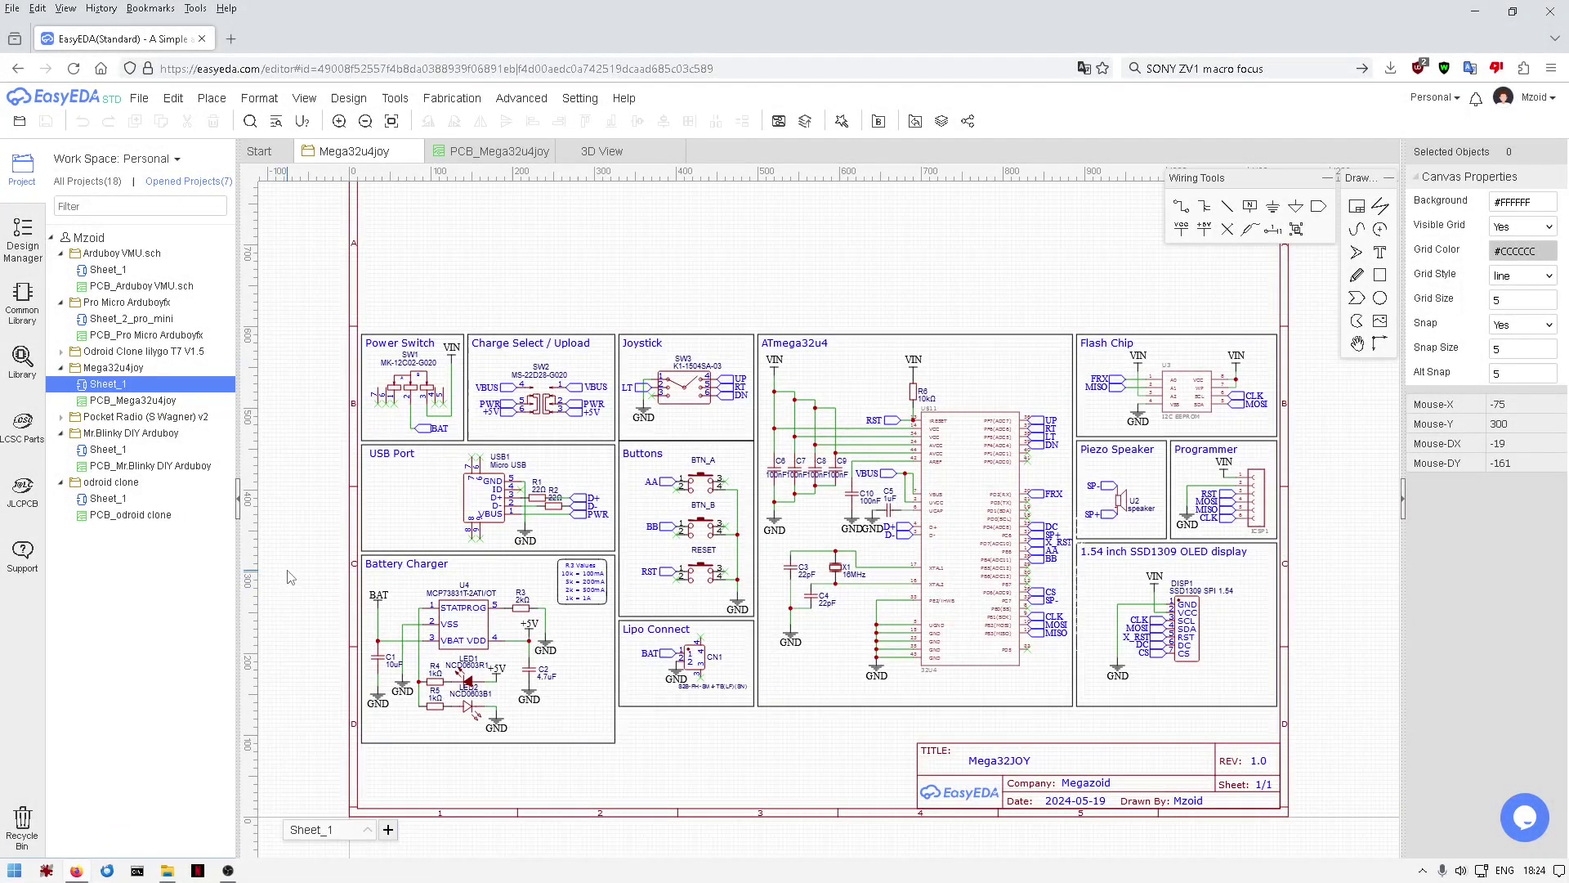
Step: Examine the Mega32u4joy schematic's circuit blocks, including the battery charger, buttons, display and the ATmega32u4 section up close
scroll(274, 654, down, 1)
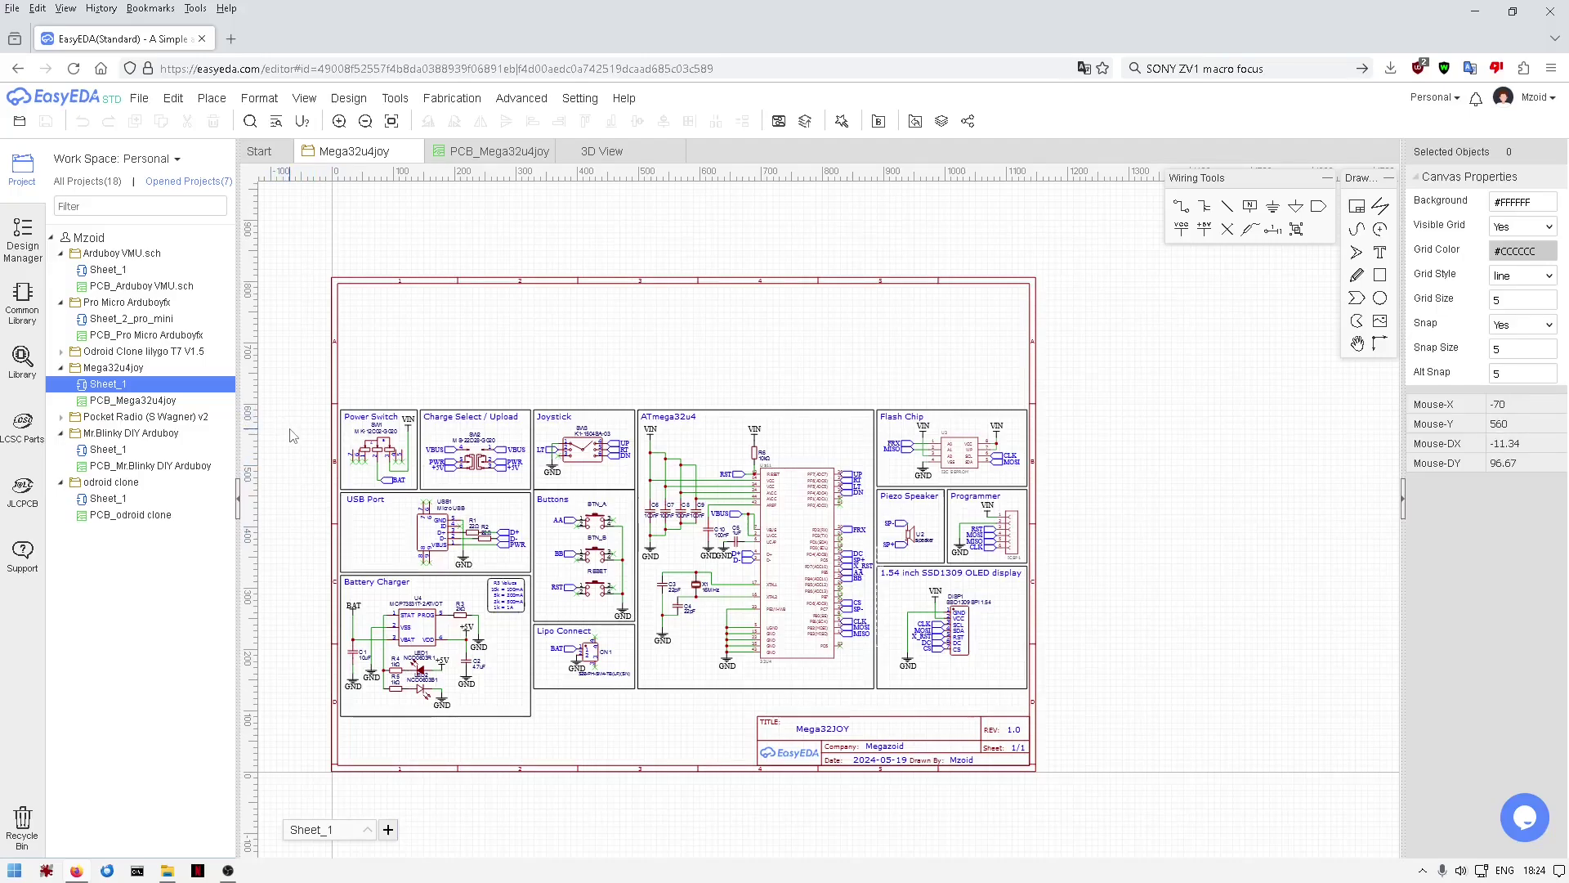
scroll(297, 448, up, 1)
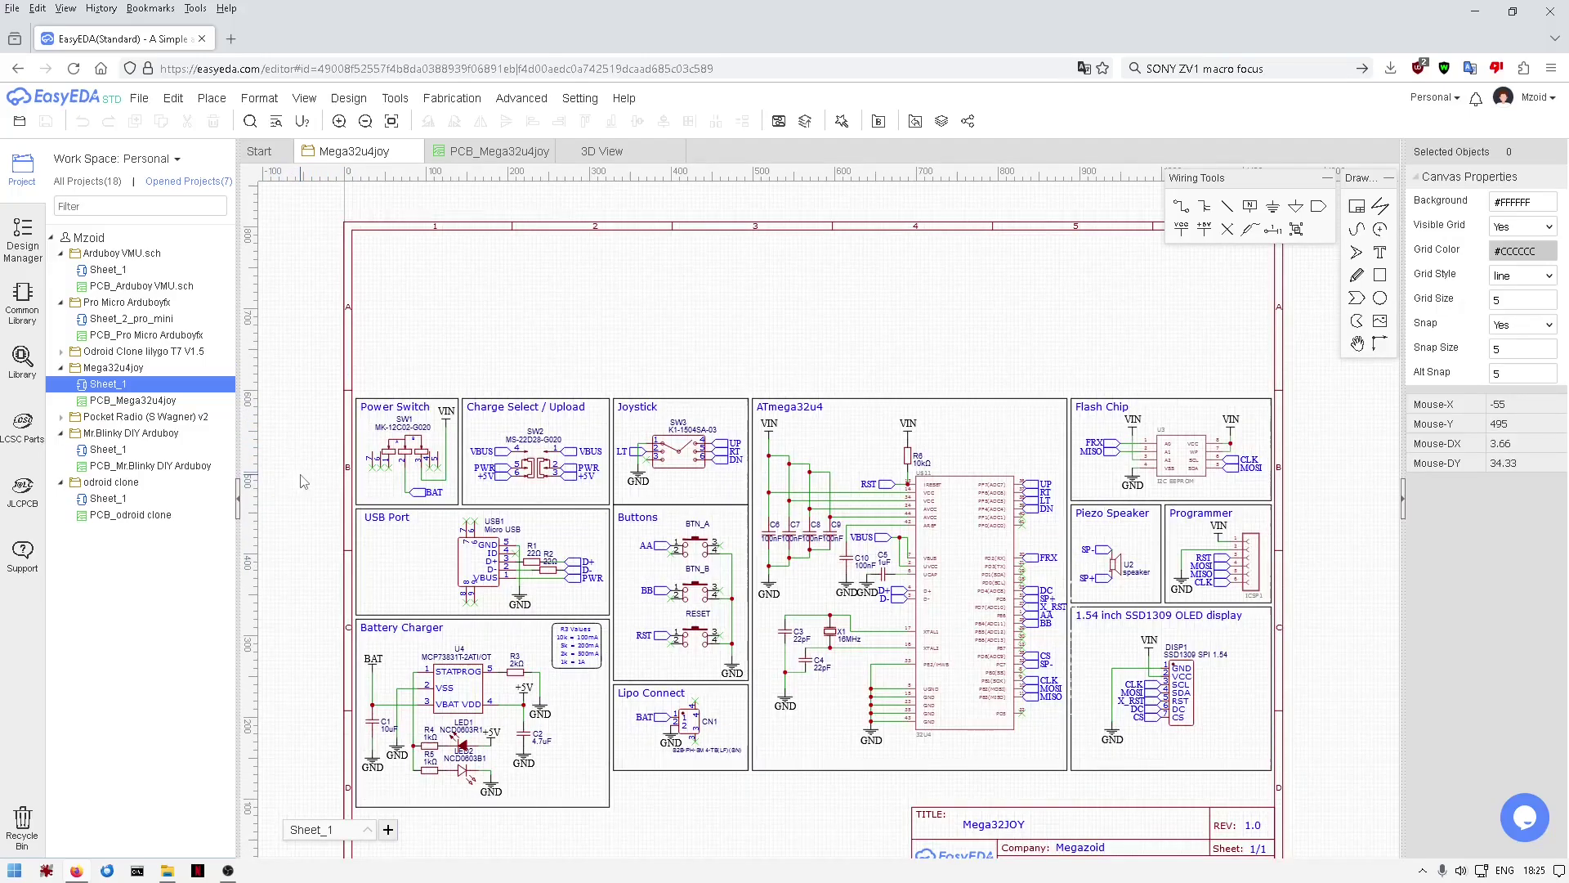
right_drag(304, 482, 295, 398)
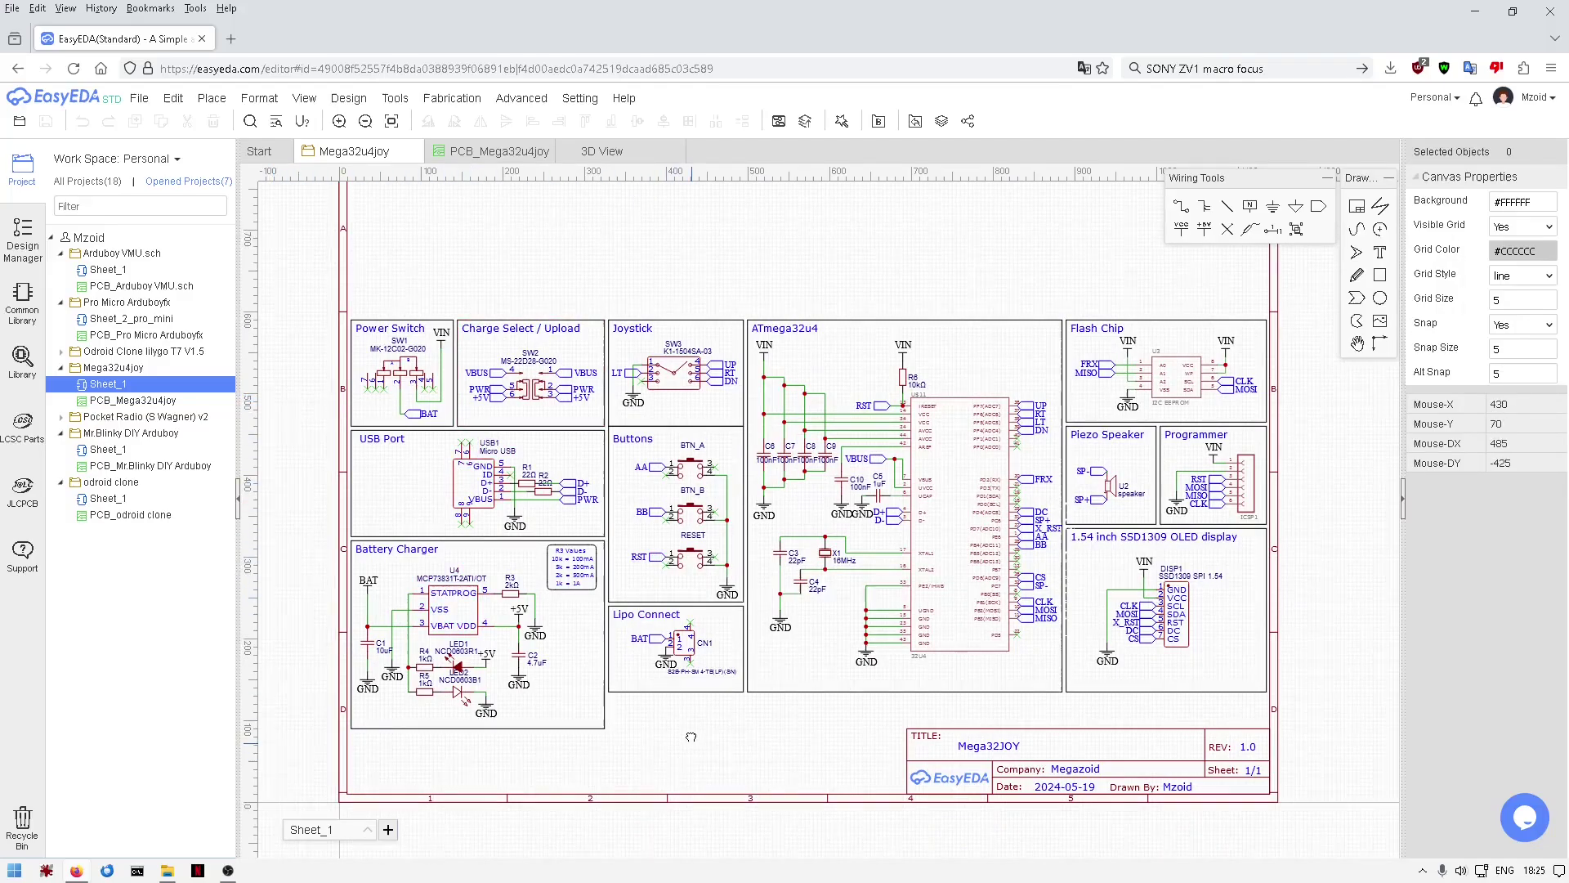
right_drag(691, 736, 689, 714)
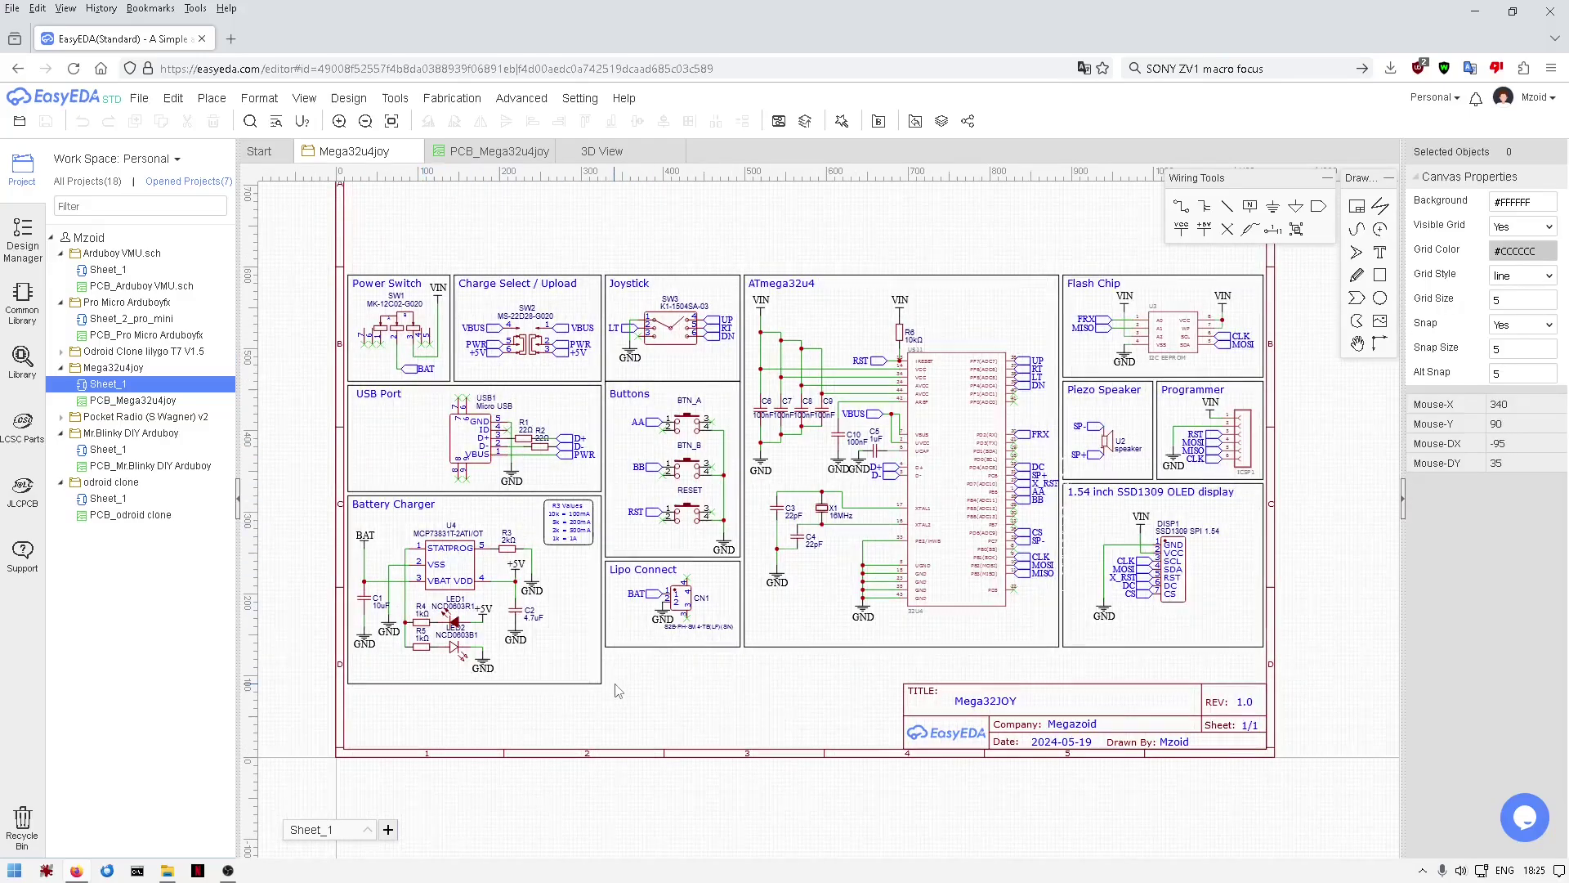
scroll(618, 691, up, 1)
scroll(605, 670, down, 1)
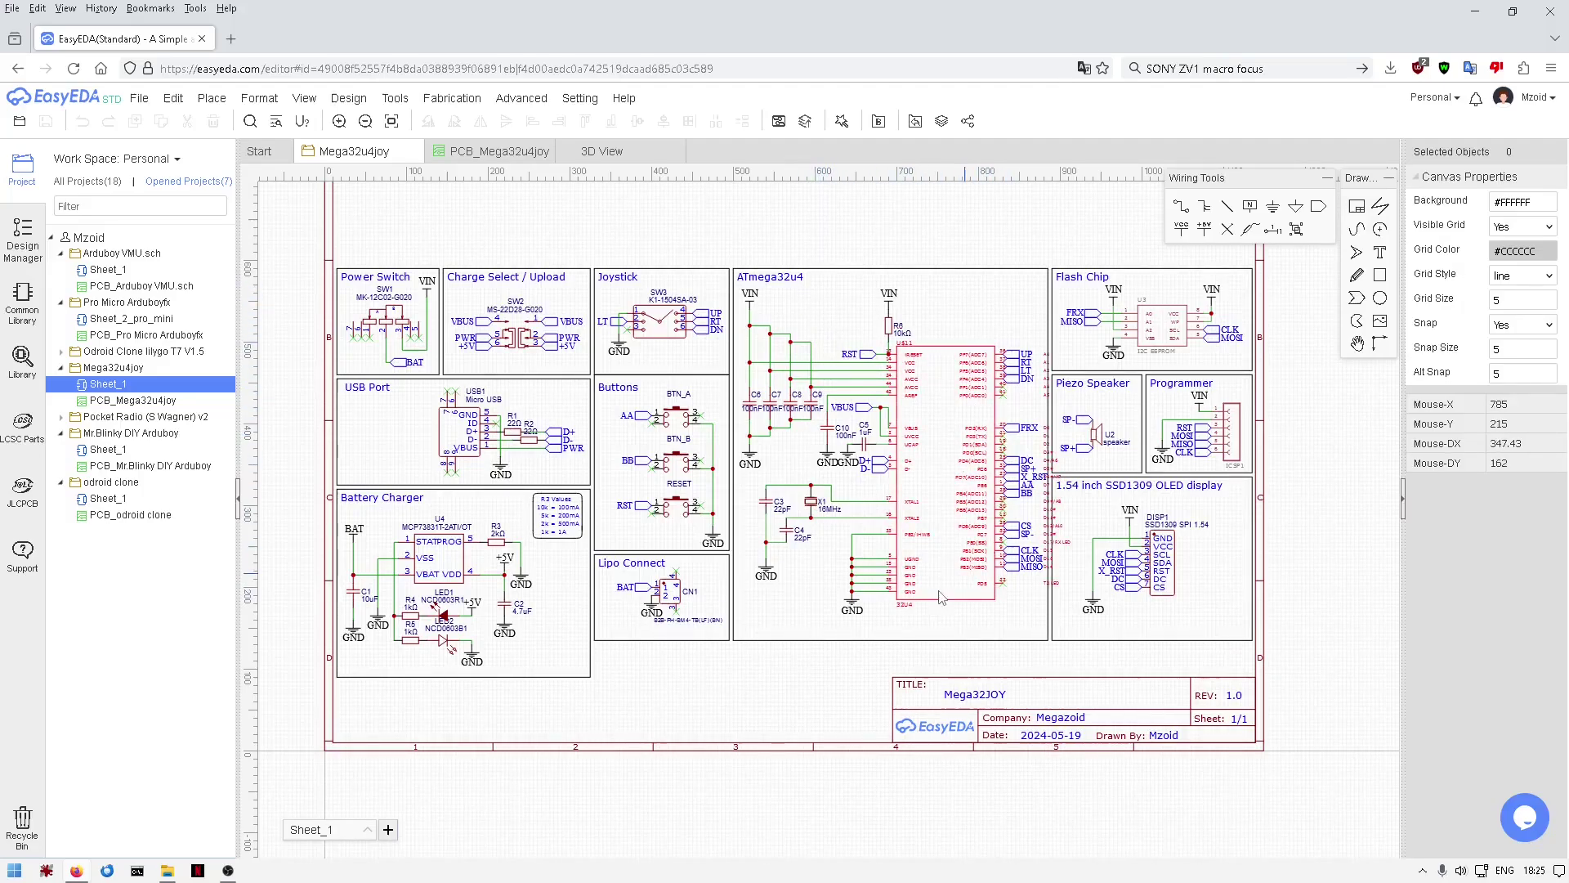
scroll(793, 455, up, 2)
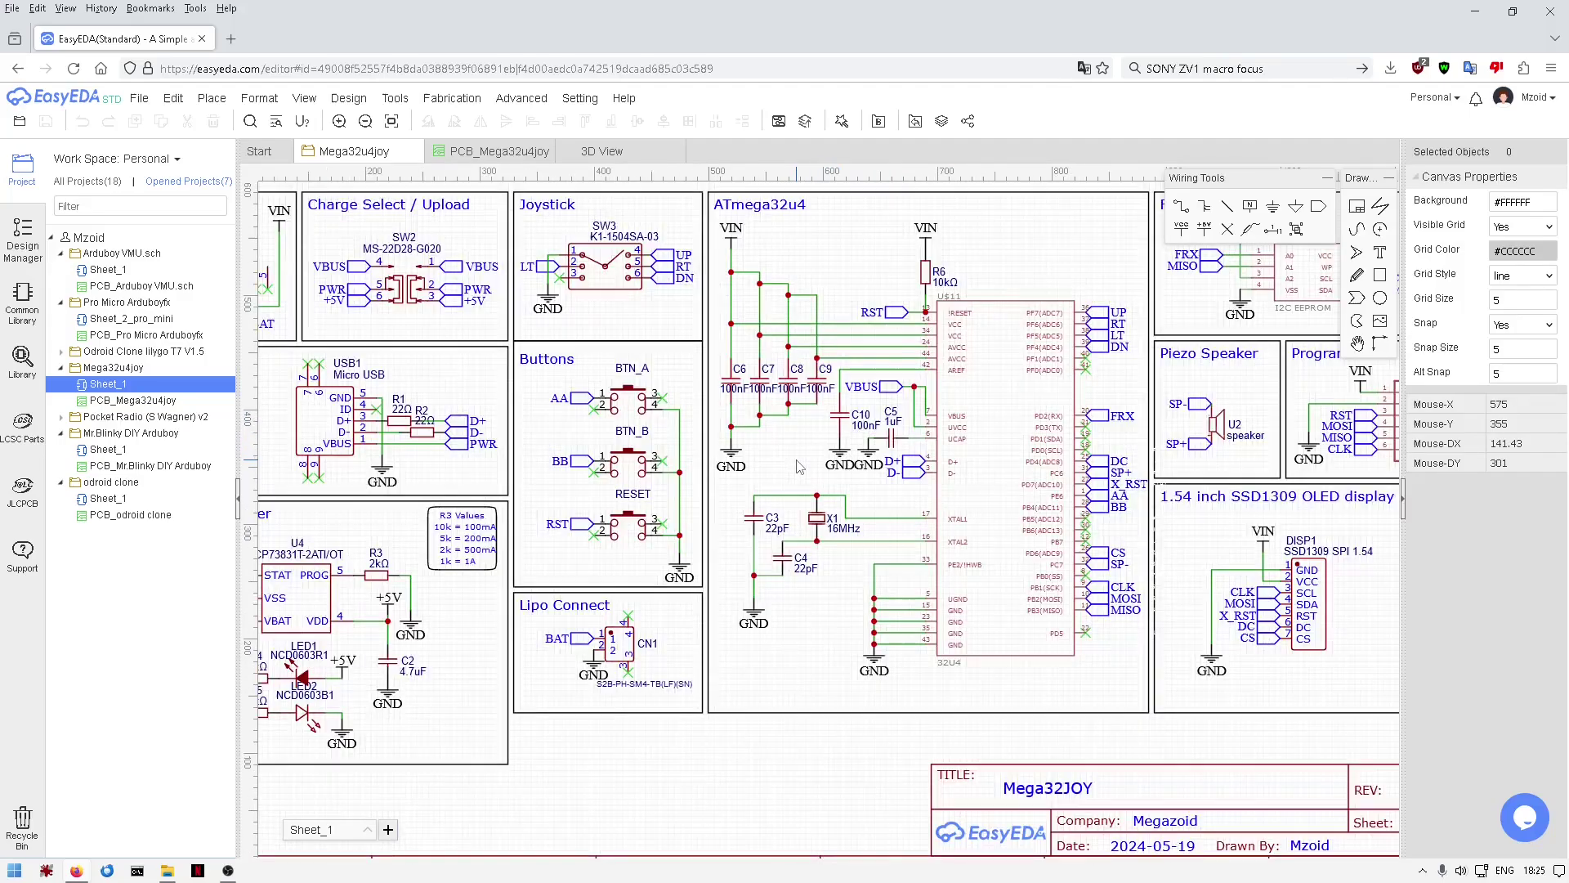
scroll(800, 466, down, 2)
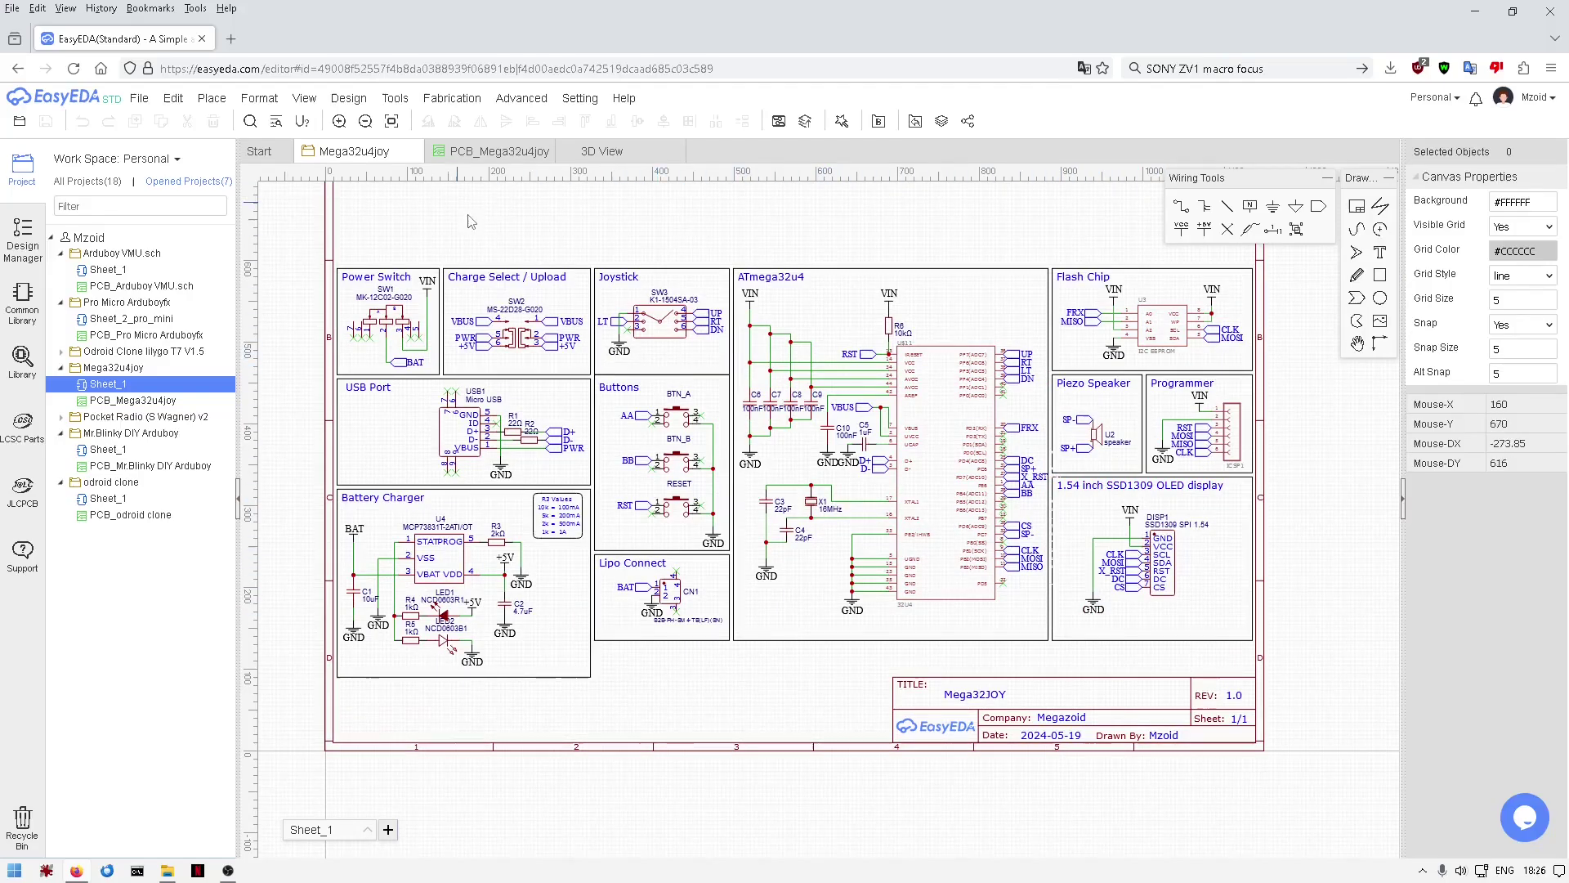
Step: Open the PCB_Mega32u4joy layout and inspect the component placement and routing across the whole board
click(473, 157)
scroll(487, 449, up, 3)
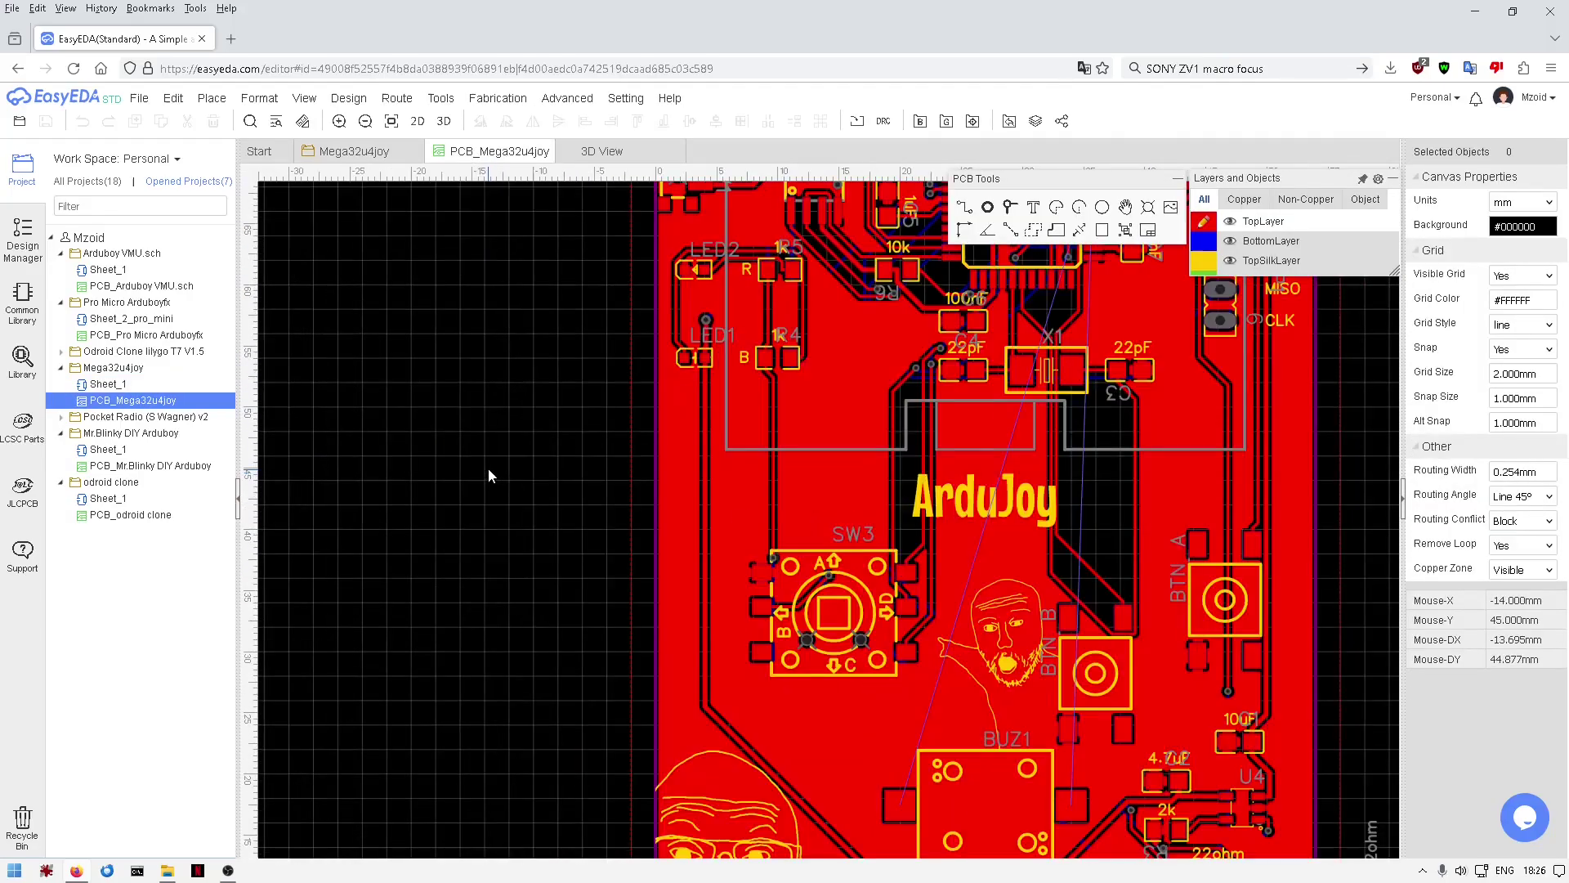
scroll(488, 462, down, 1)
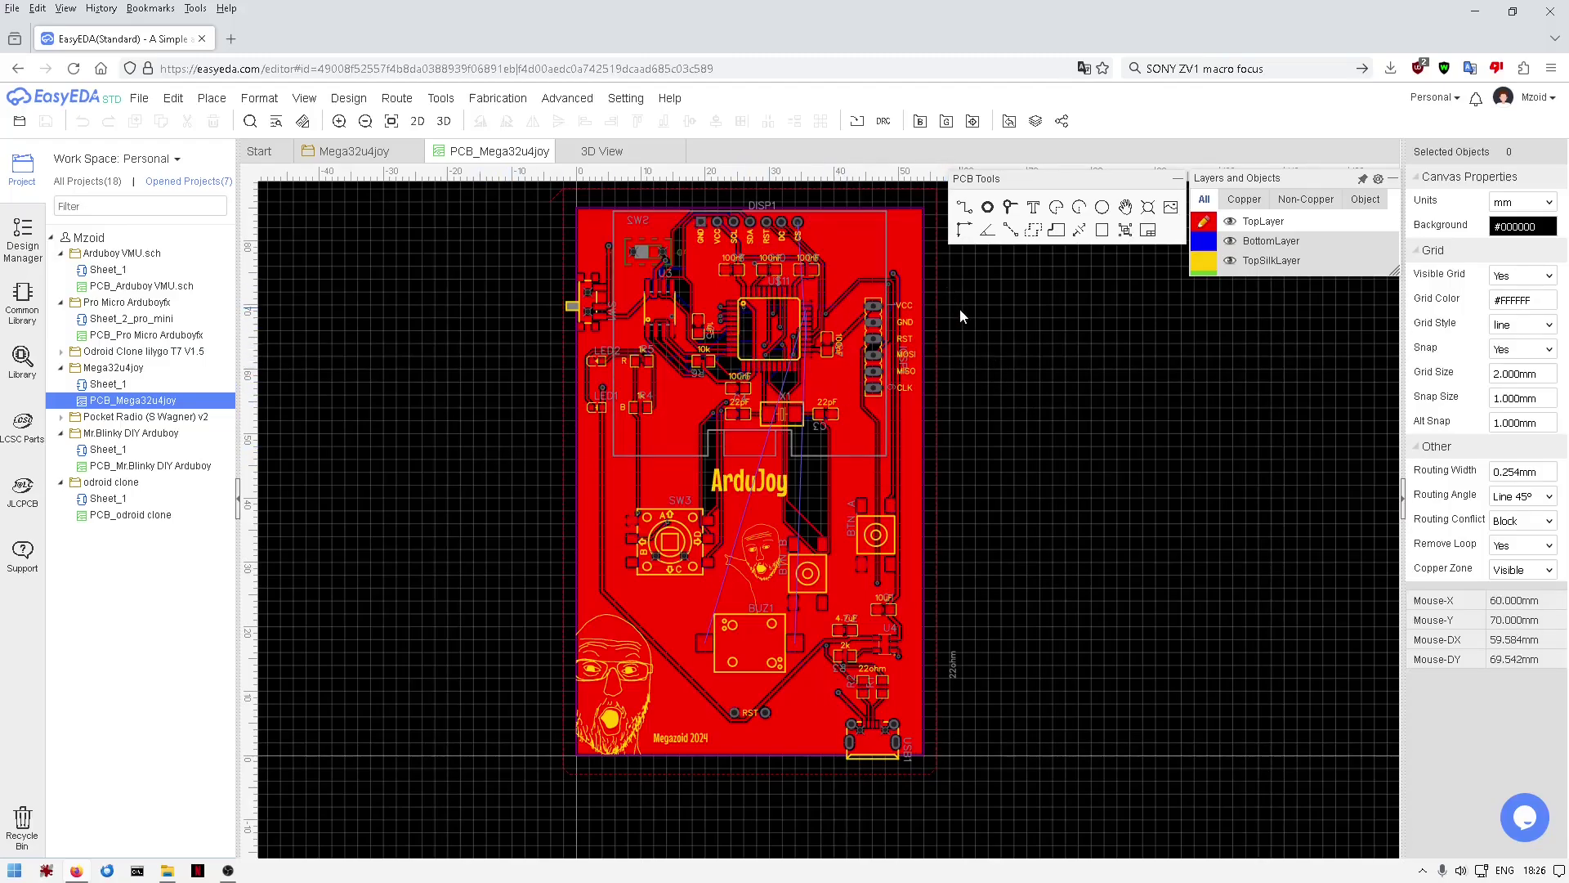
Step: Show the 3D model of the ArduJoy board and examine its front components up close and at an angle
click(610, 150)
drag(736, 385, 757, 503)
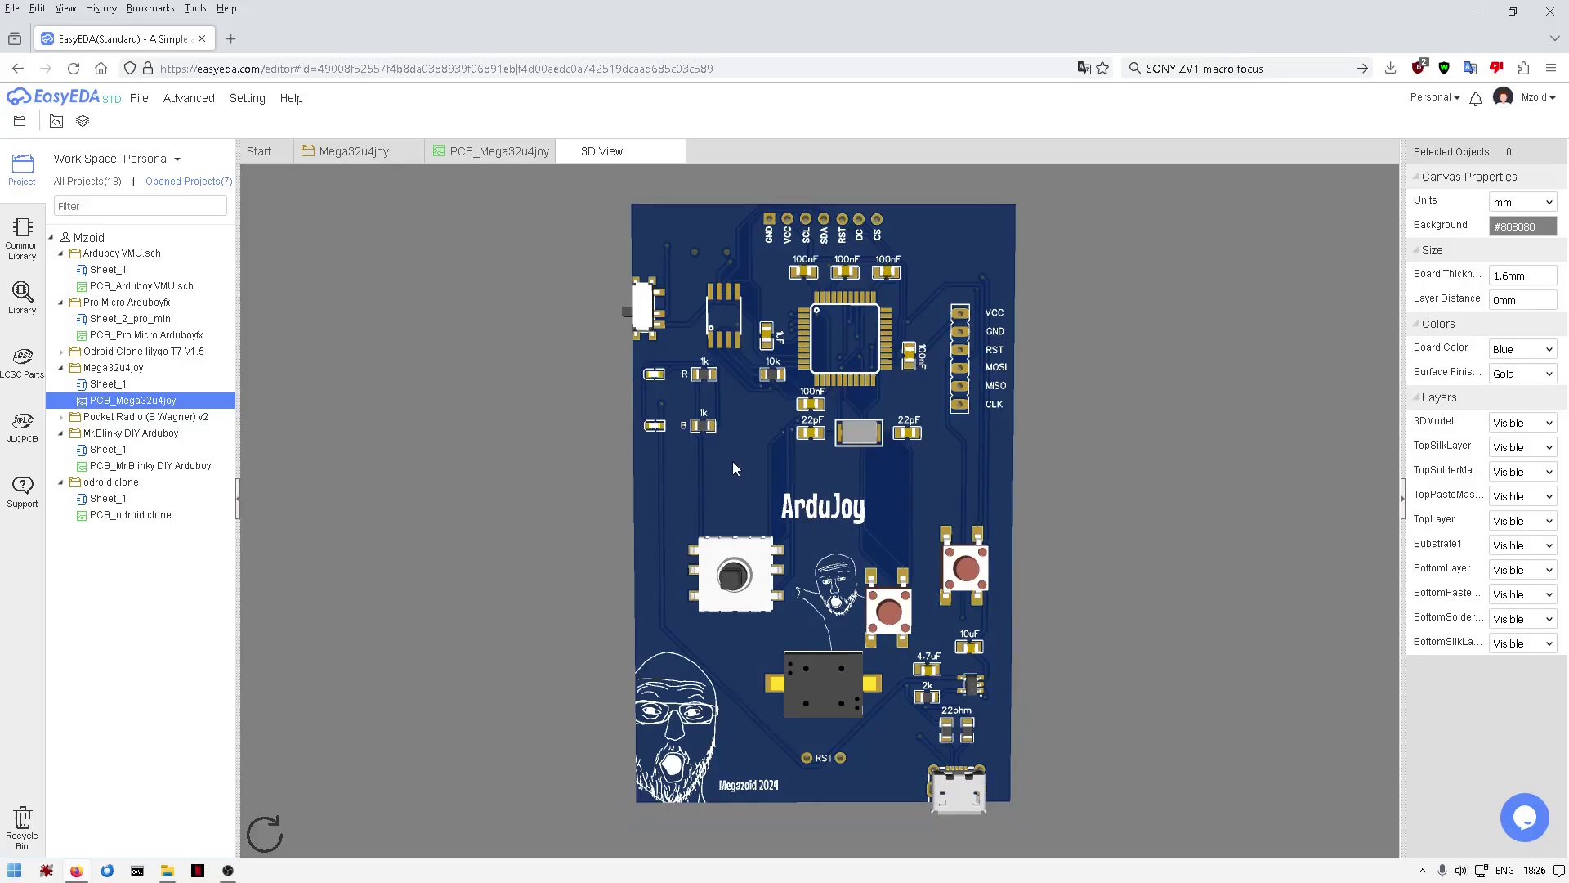
drag(870, 483, 890, 458)
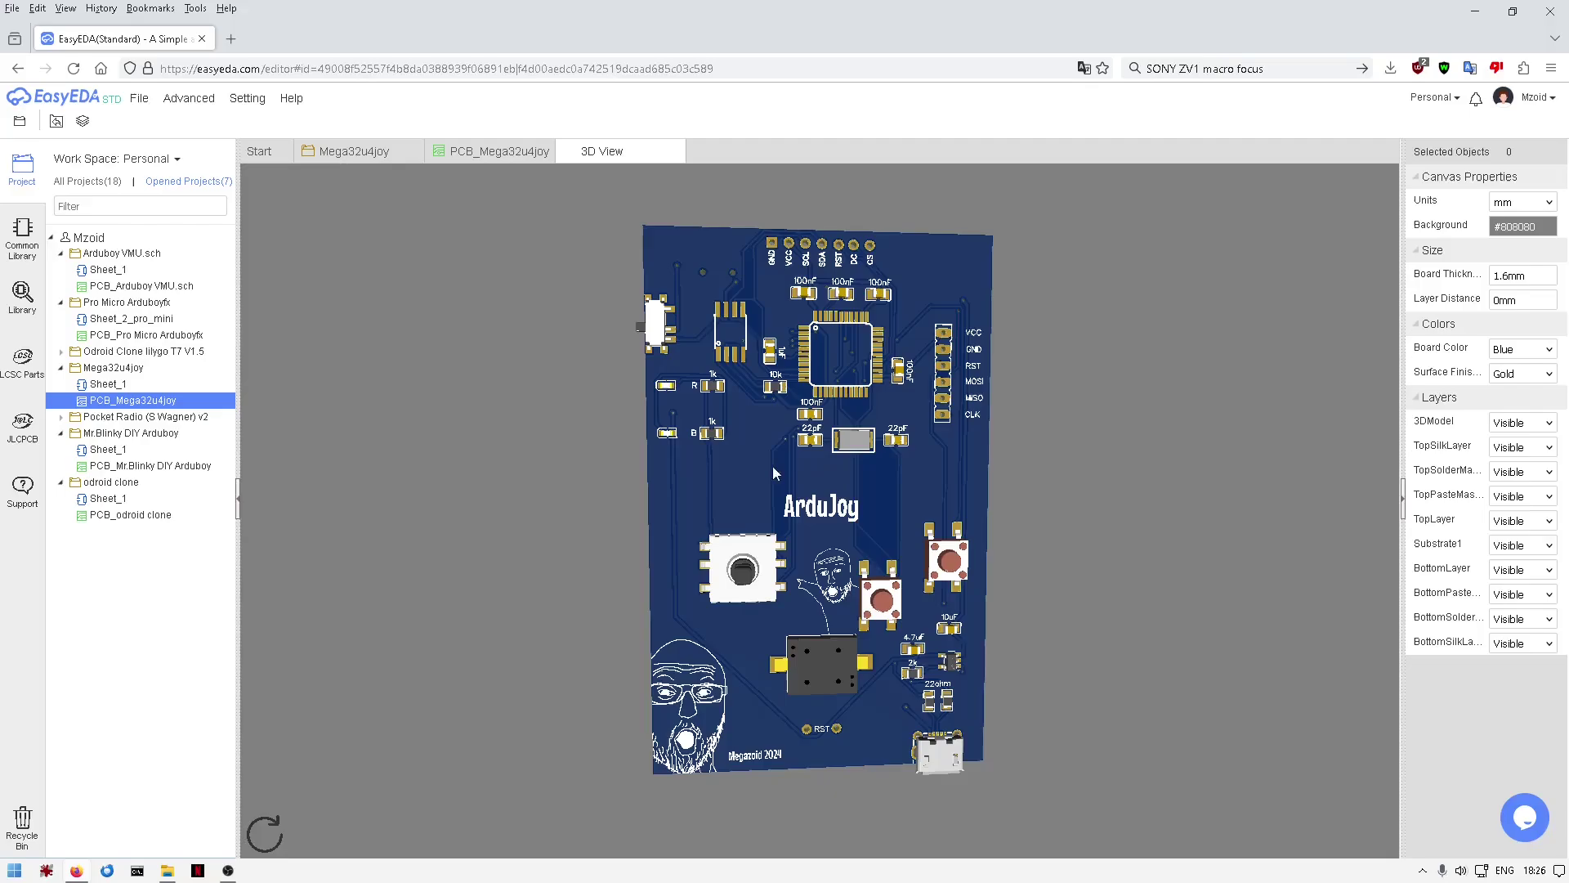
scroll(749, 478, up, 3)
scroll(749, 474, down, 3)
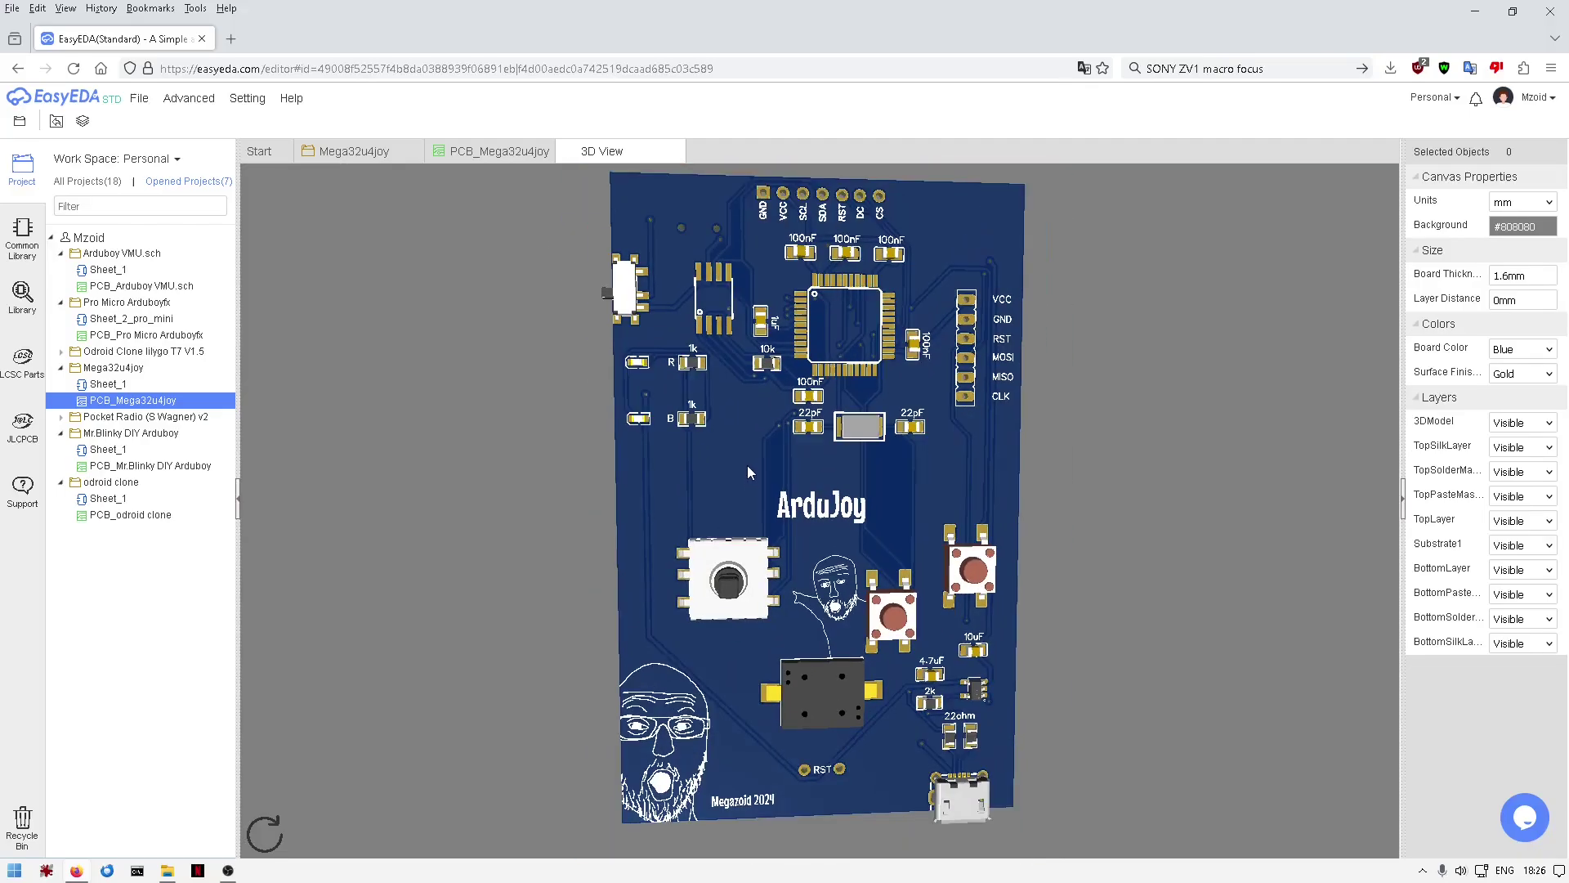
drag(890, 727, 964, 508)
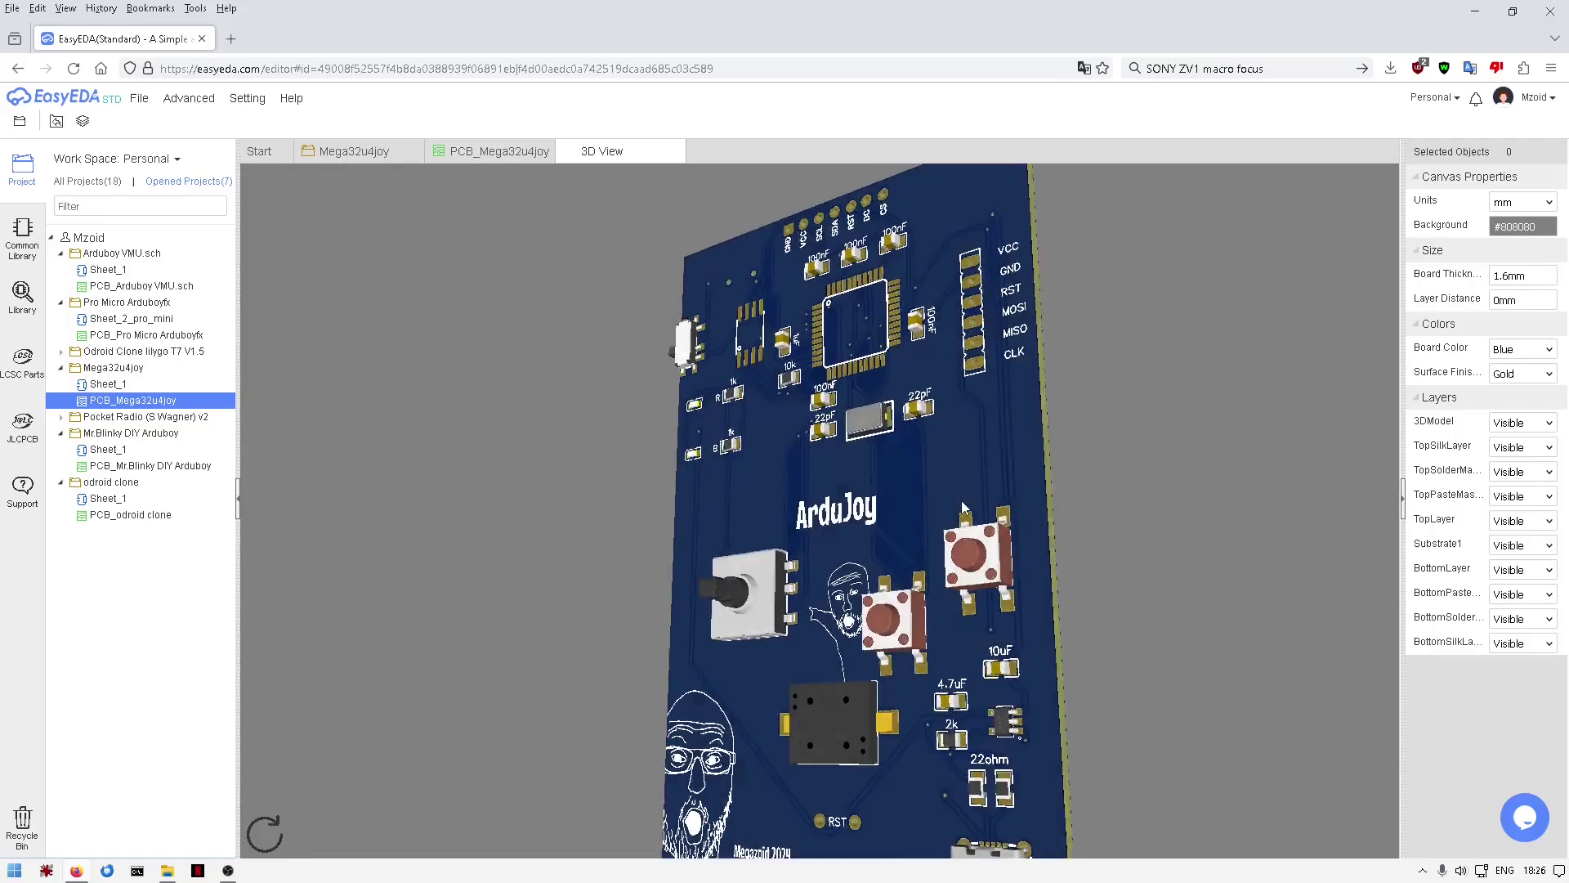
scroll(874, 519, down, 3)
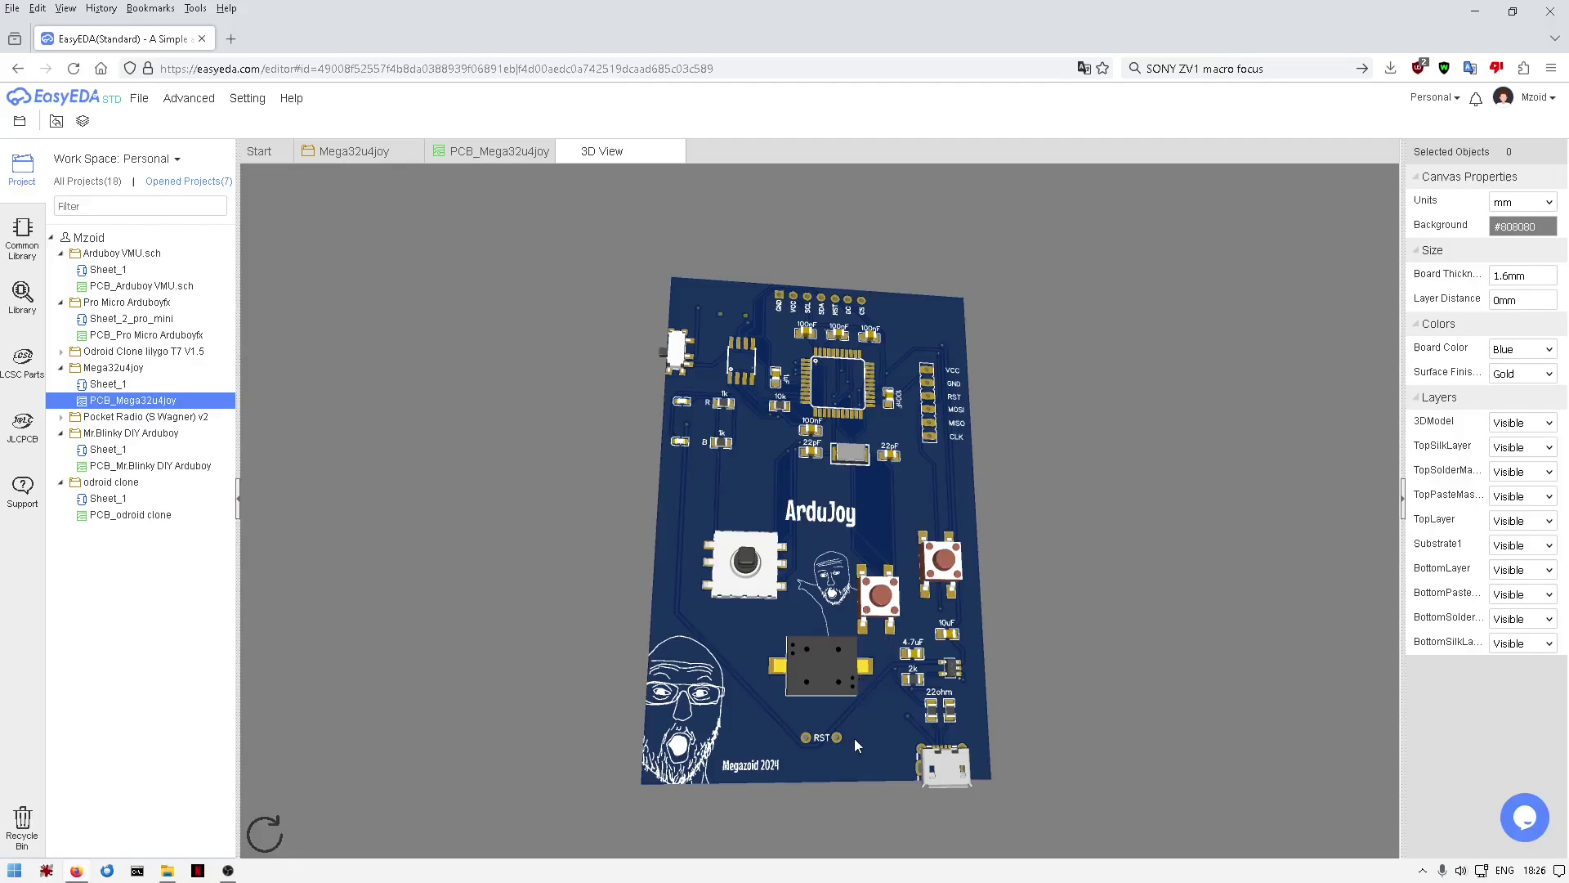
Step: Inspect the joystick, buttons, buzzer and USB port on the 3D board up close and from several angles
scroll(855, 739, up, 4)
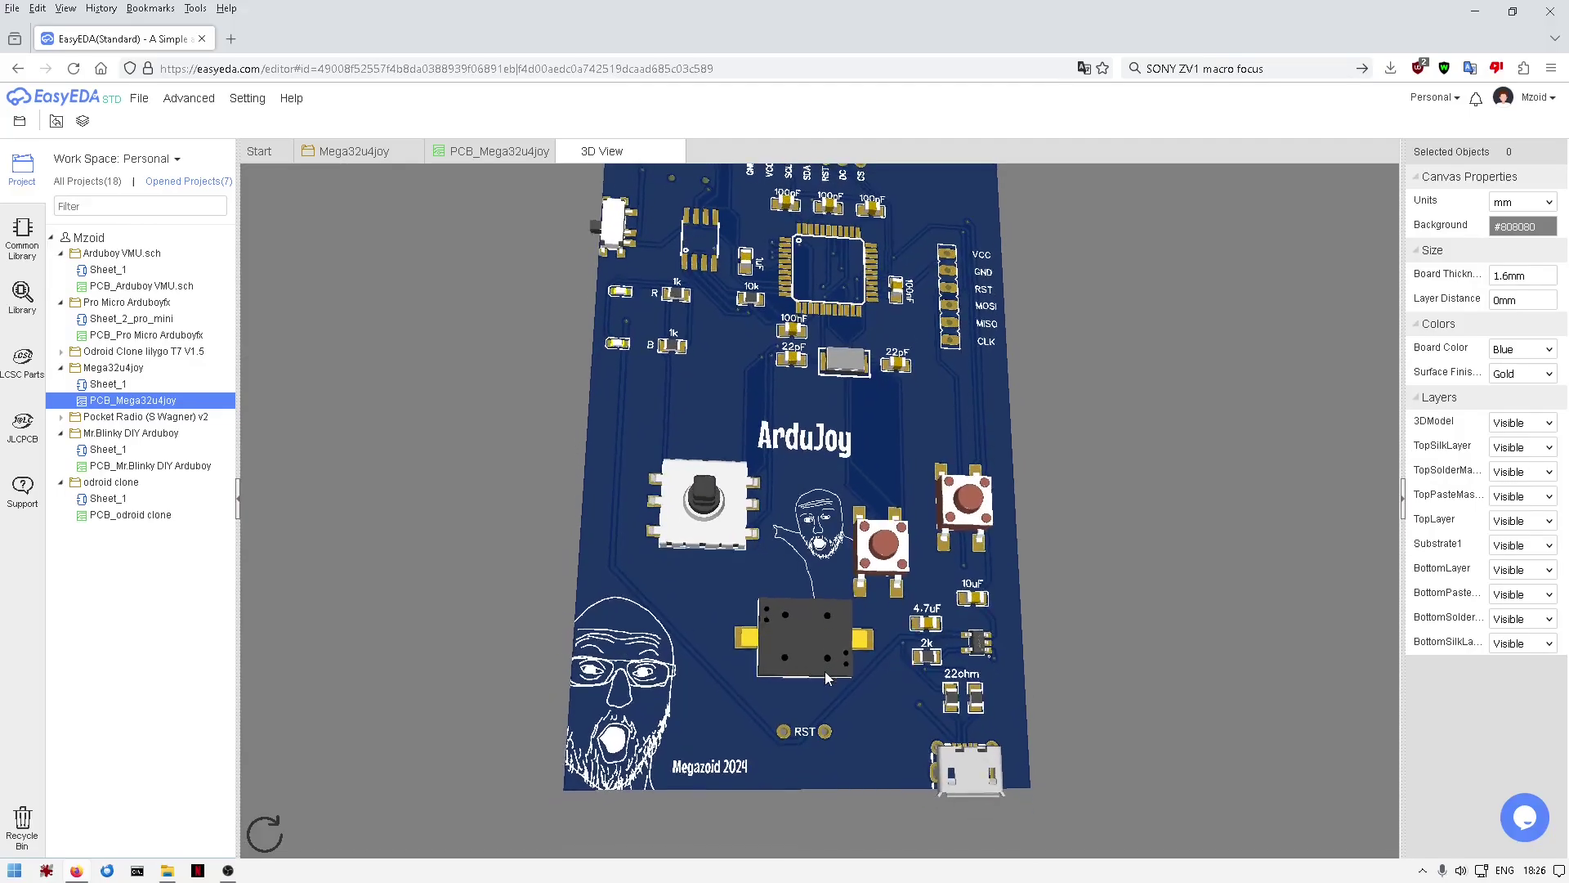
drag(825, 671, 926, 714)
scroll(898, 692, down, 3)
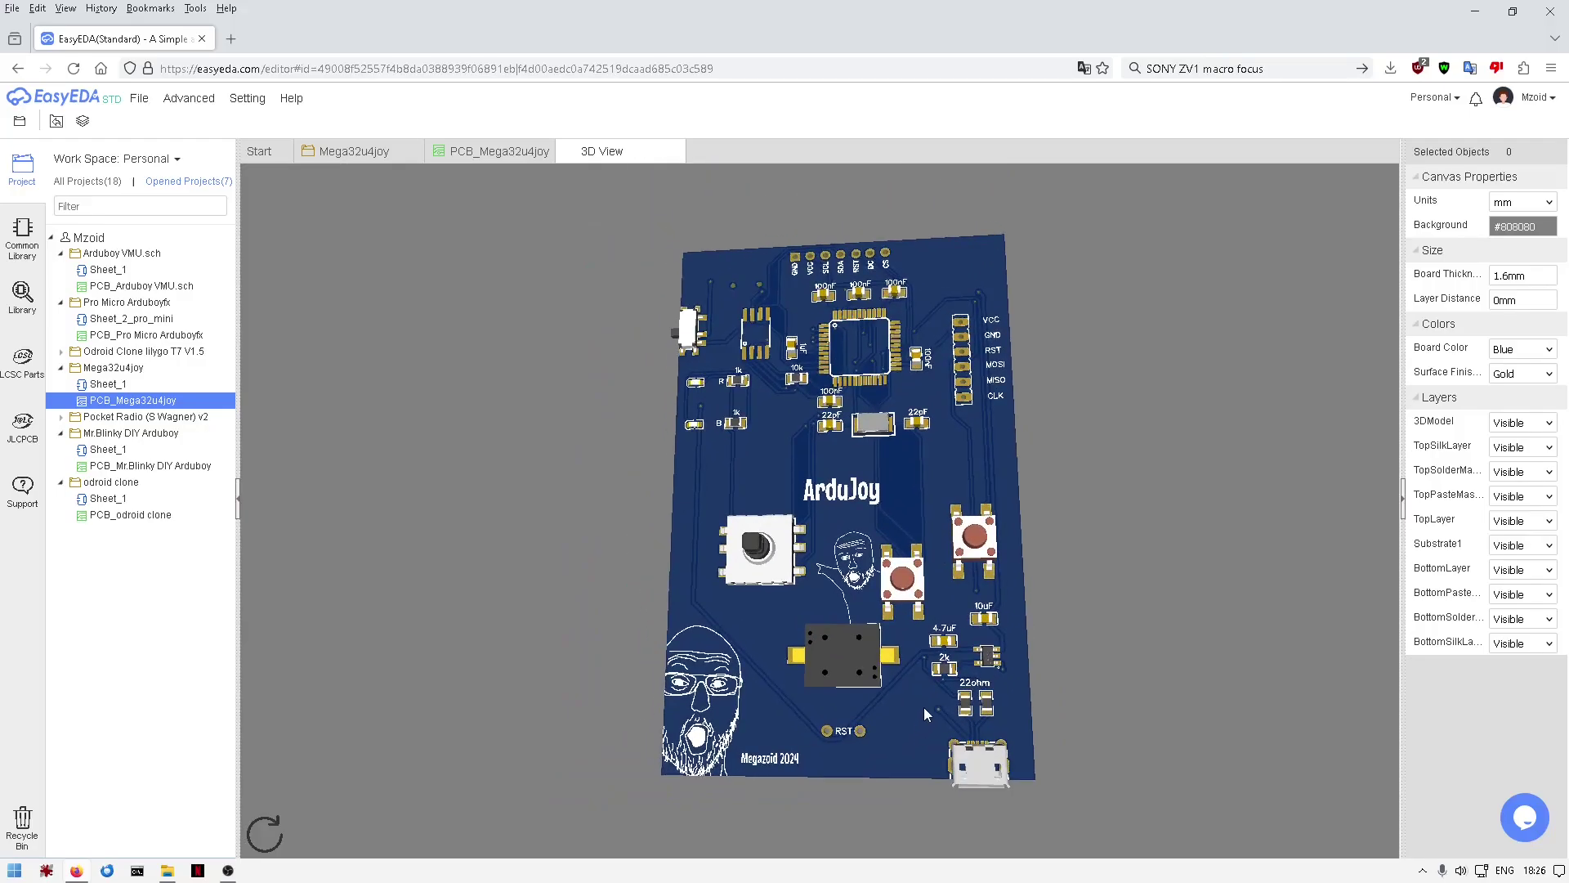
scroll(1004, 703, up, 2)
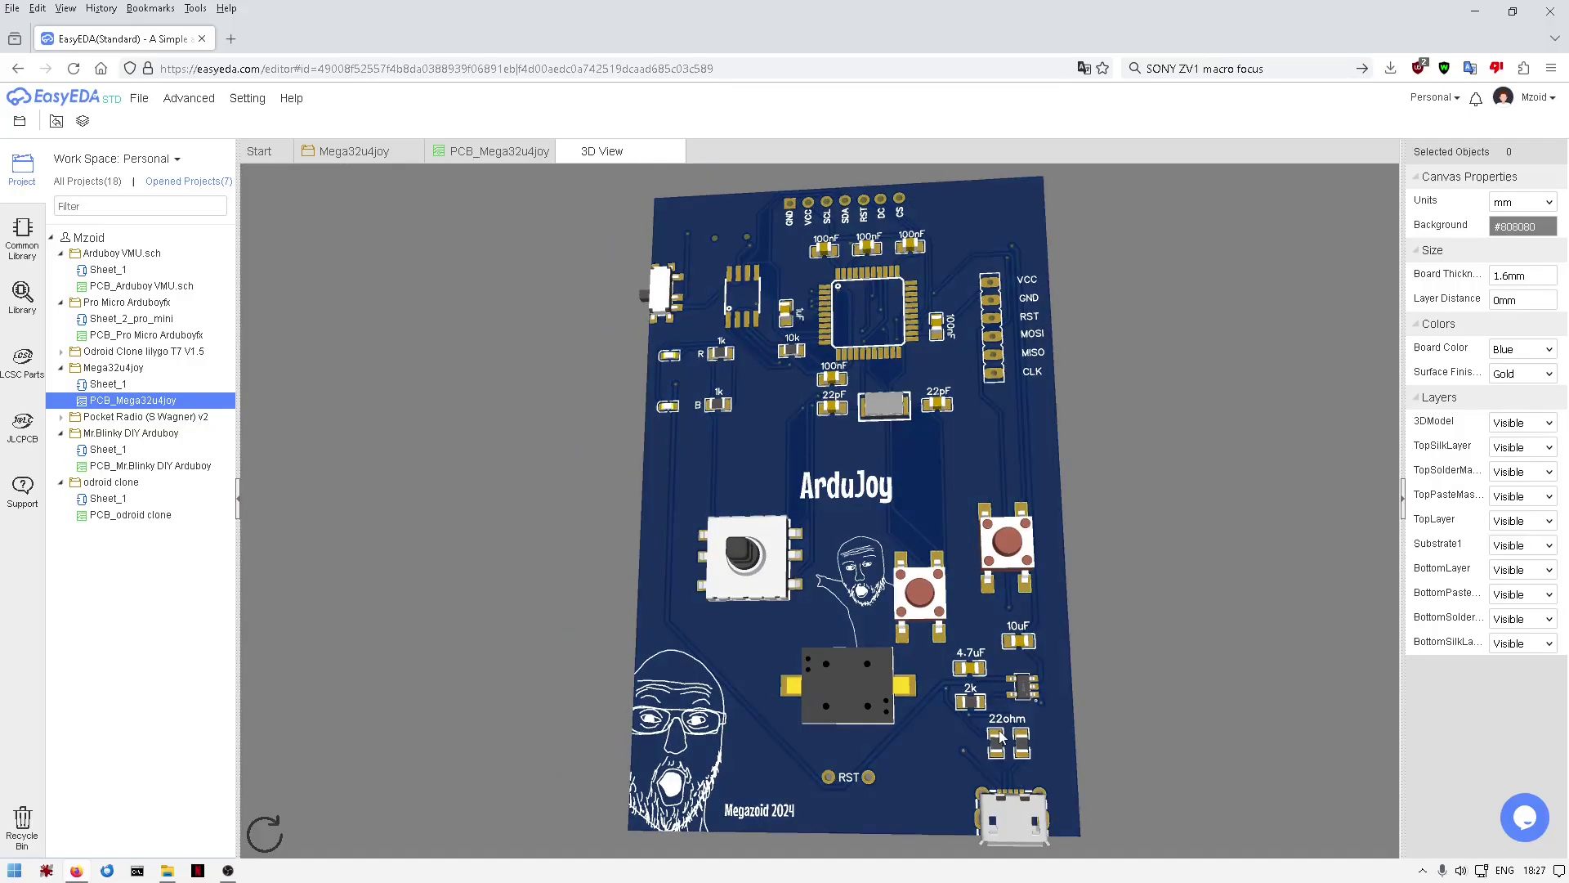
scroll(937, 742, down, 2)
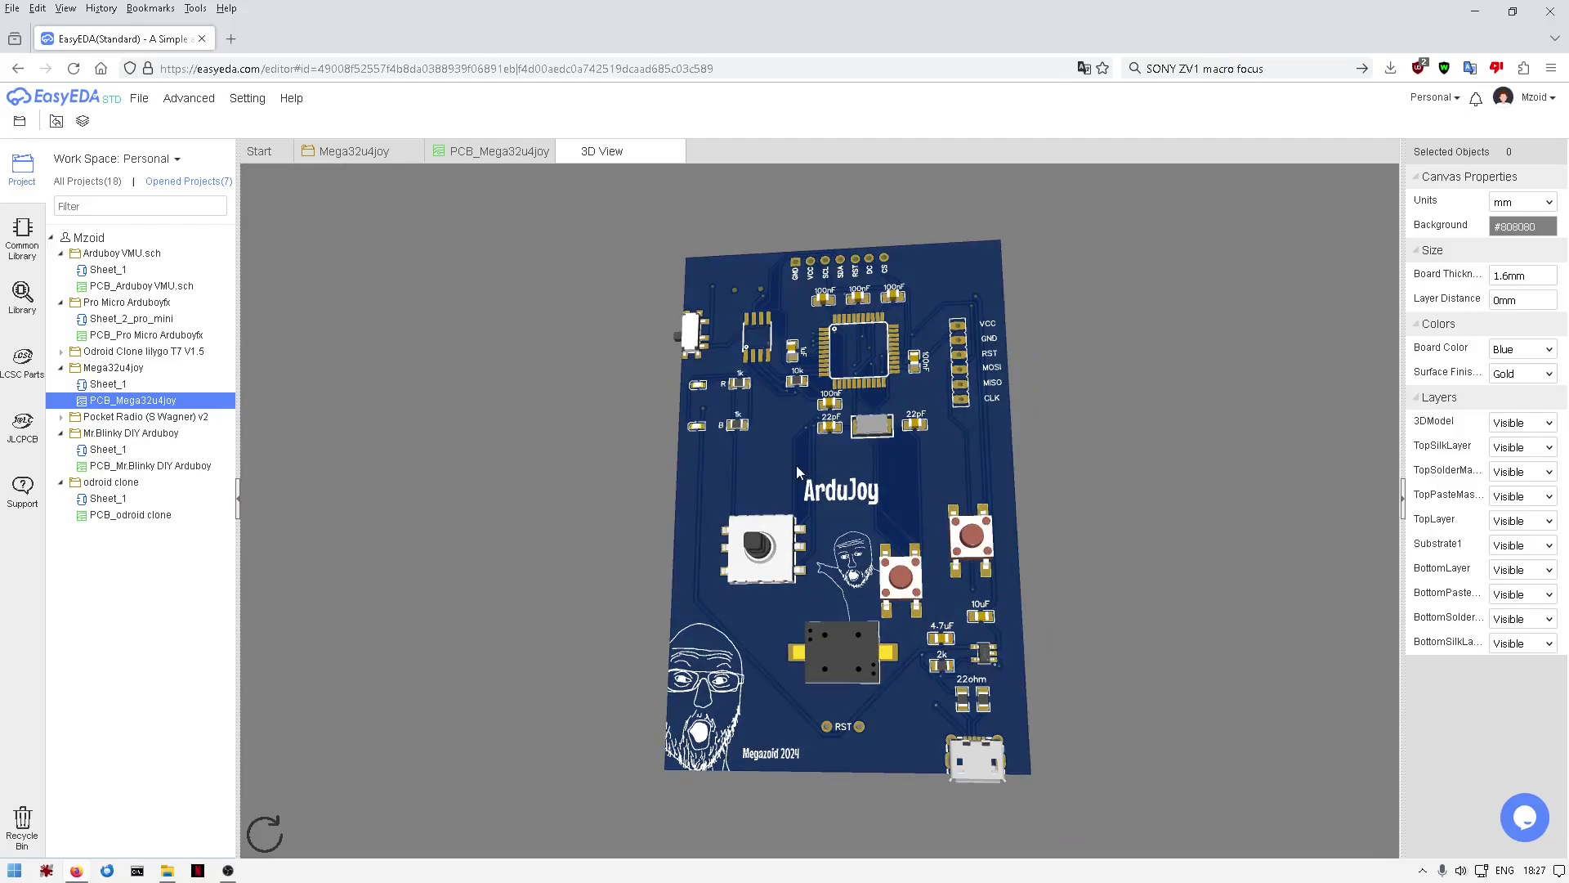
drag(994, 517, 969, 484)
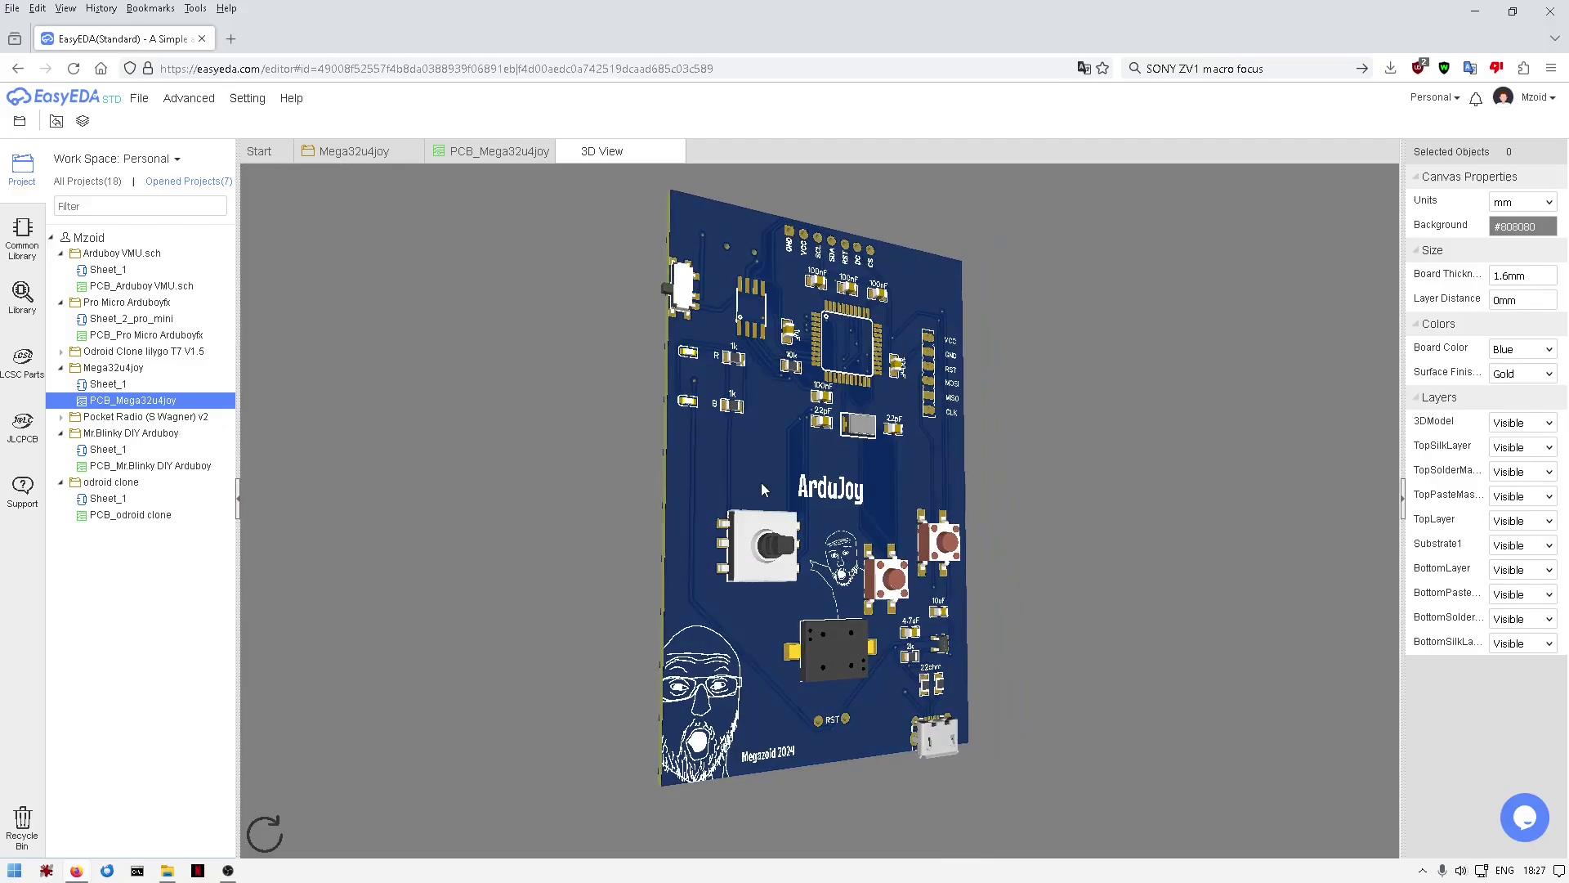
mouse_move(762, 489)
mouse_down()
mouse_move(701, 508)
mouse_move(792, 443)
mouse_move(945, 481)
mouse_move(825, 469)
mouse_move(822, 454)
mouse_move(861, 440)
mouse_move(738, 454)
mouse_move(886, 263)
mouse_move(777, 543)
mouse_move(899, 491)
mouse_move(1012, 474)
mouse_up()
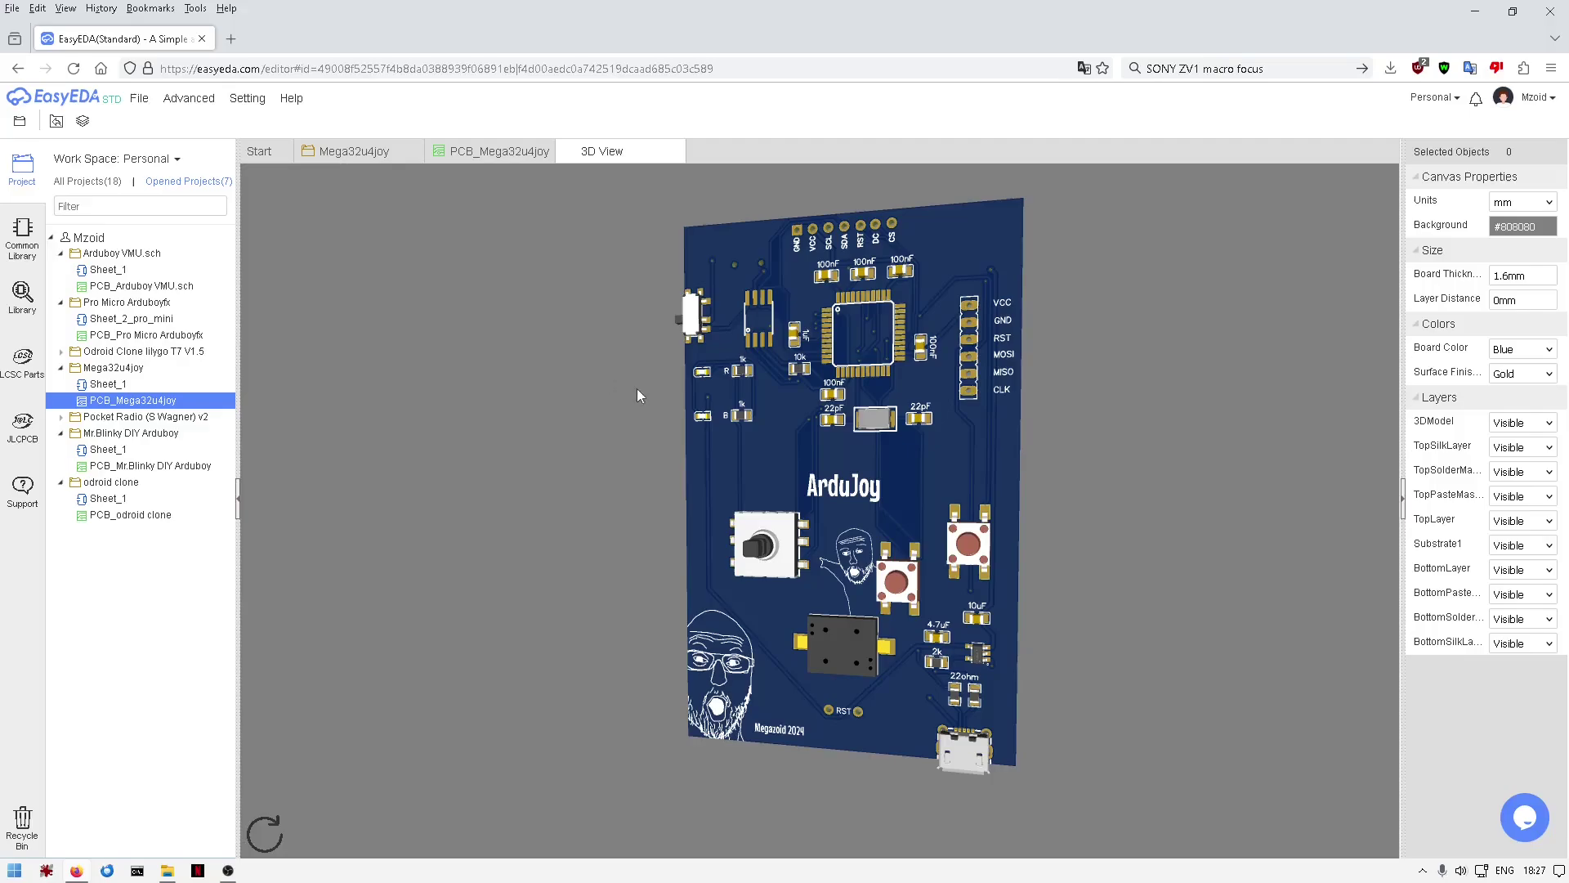
drag(745, 432, 798, 460)
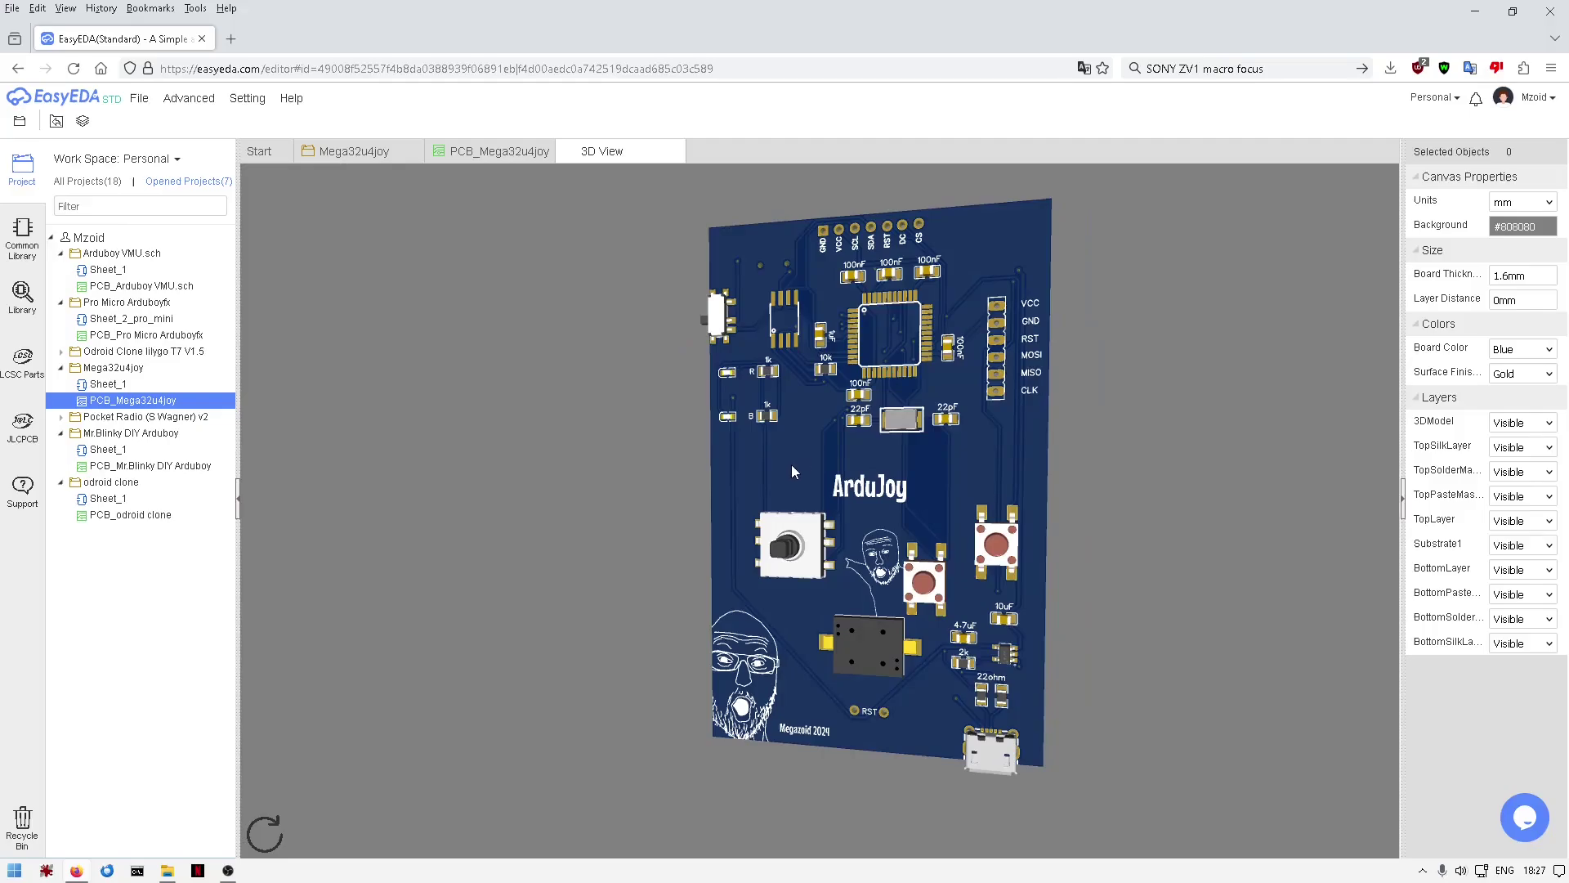
drag(792, 470, 781, 349)
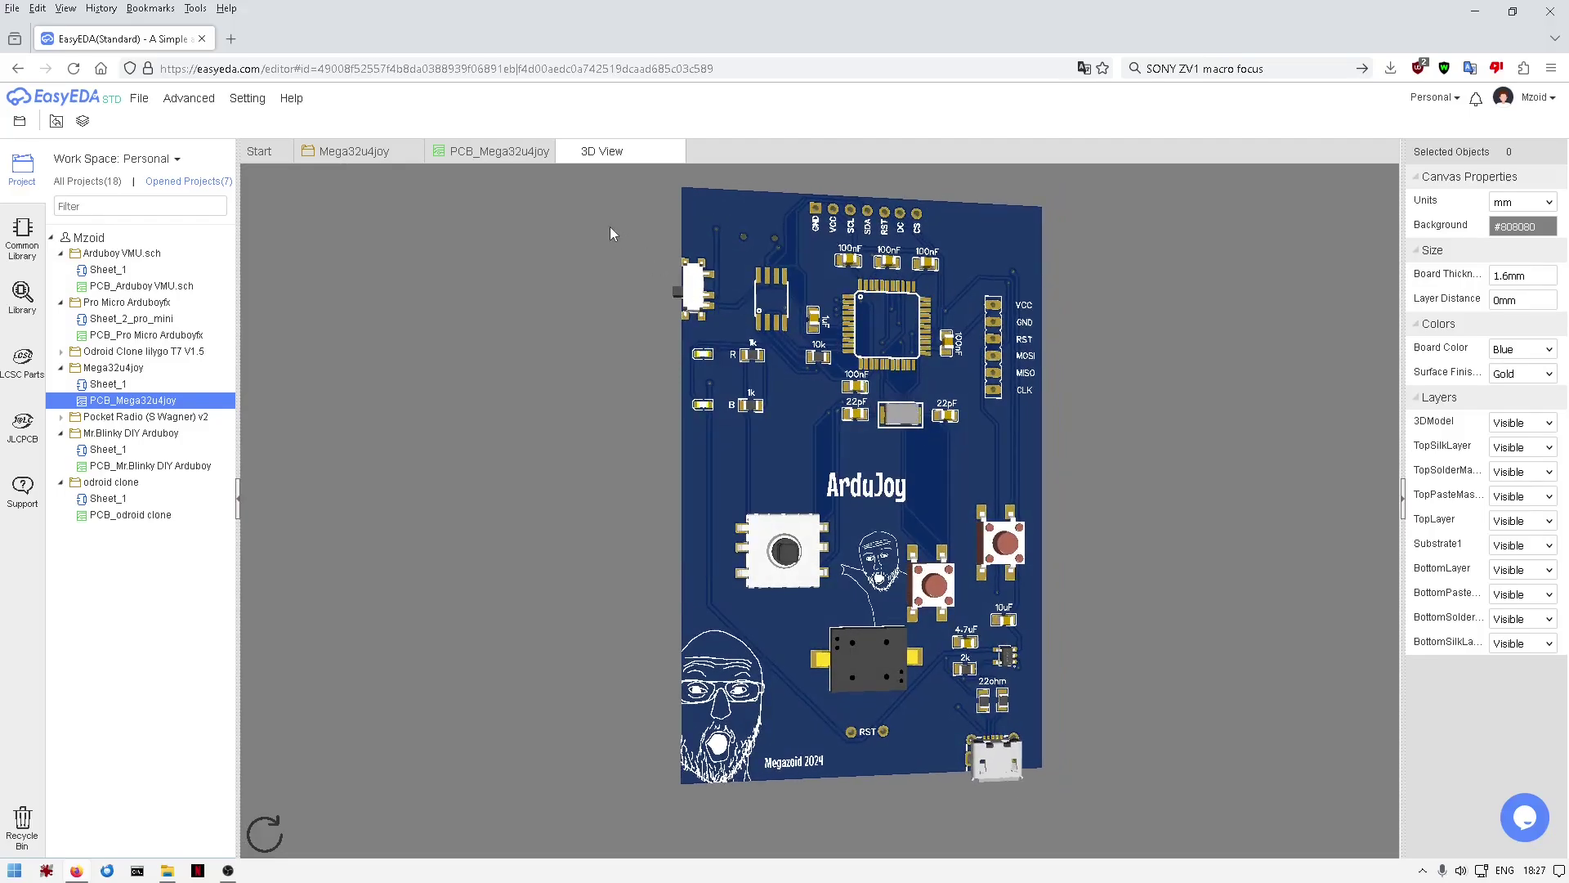
Step: Compare the PCB_Mega32u4joy layout with the 3D model, viewing the entire board nearly front-on
click(478, 154)
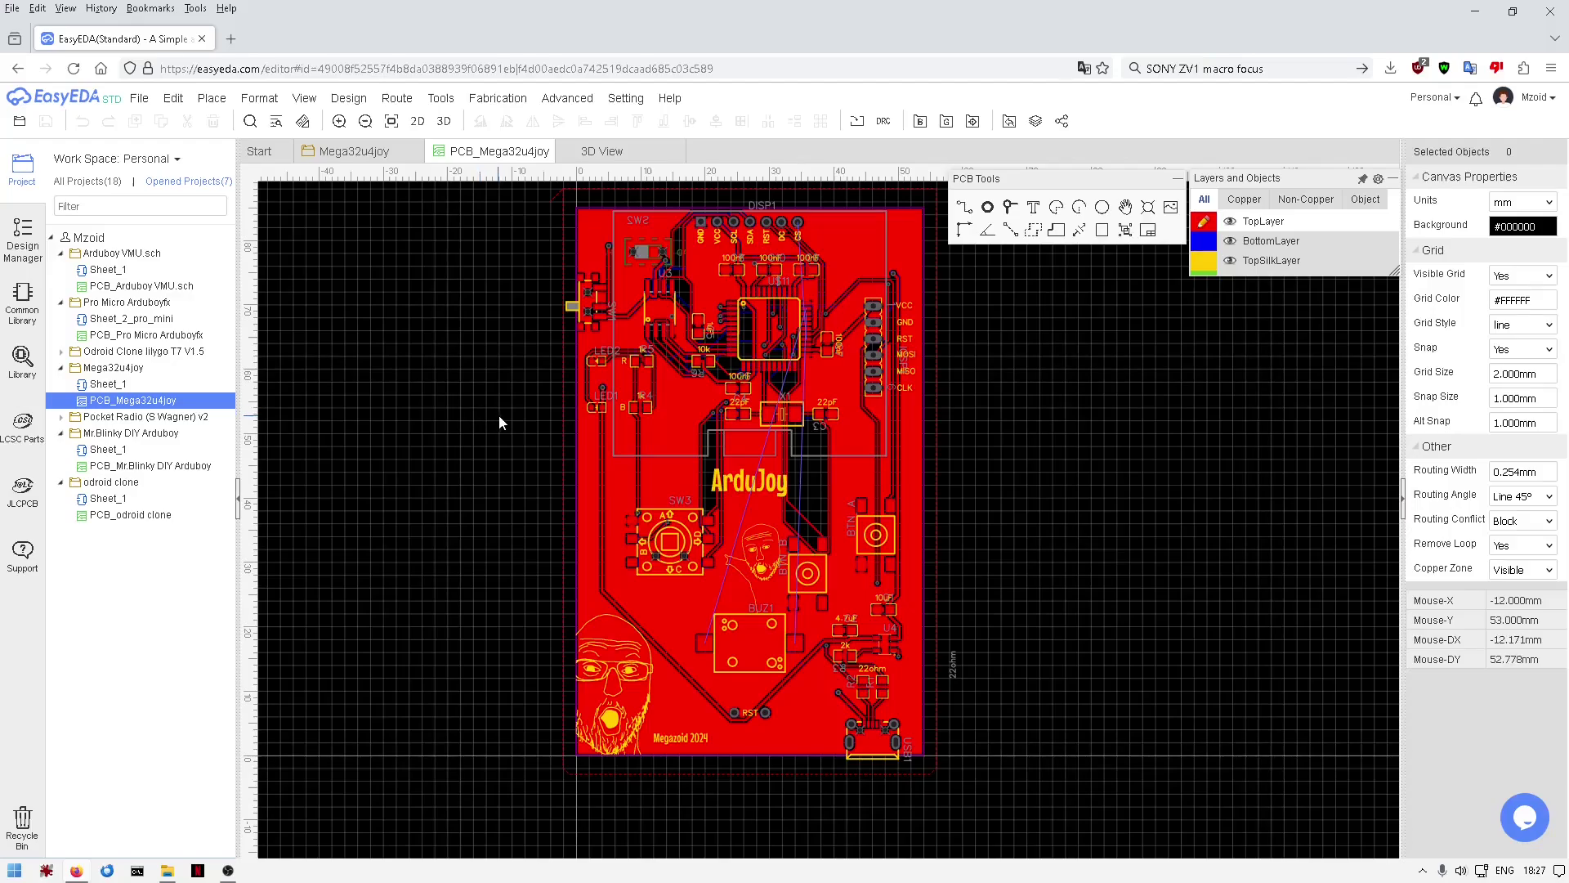
click(619, 153)
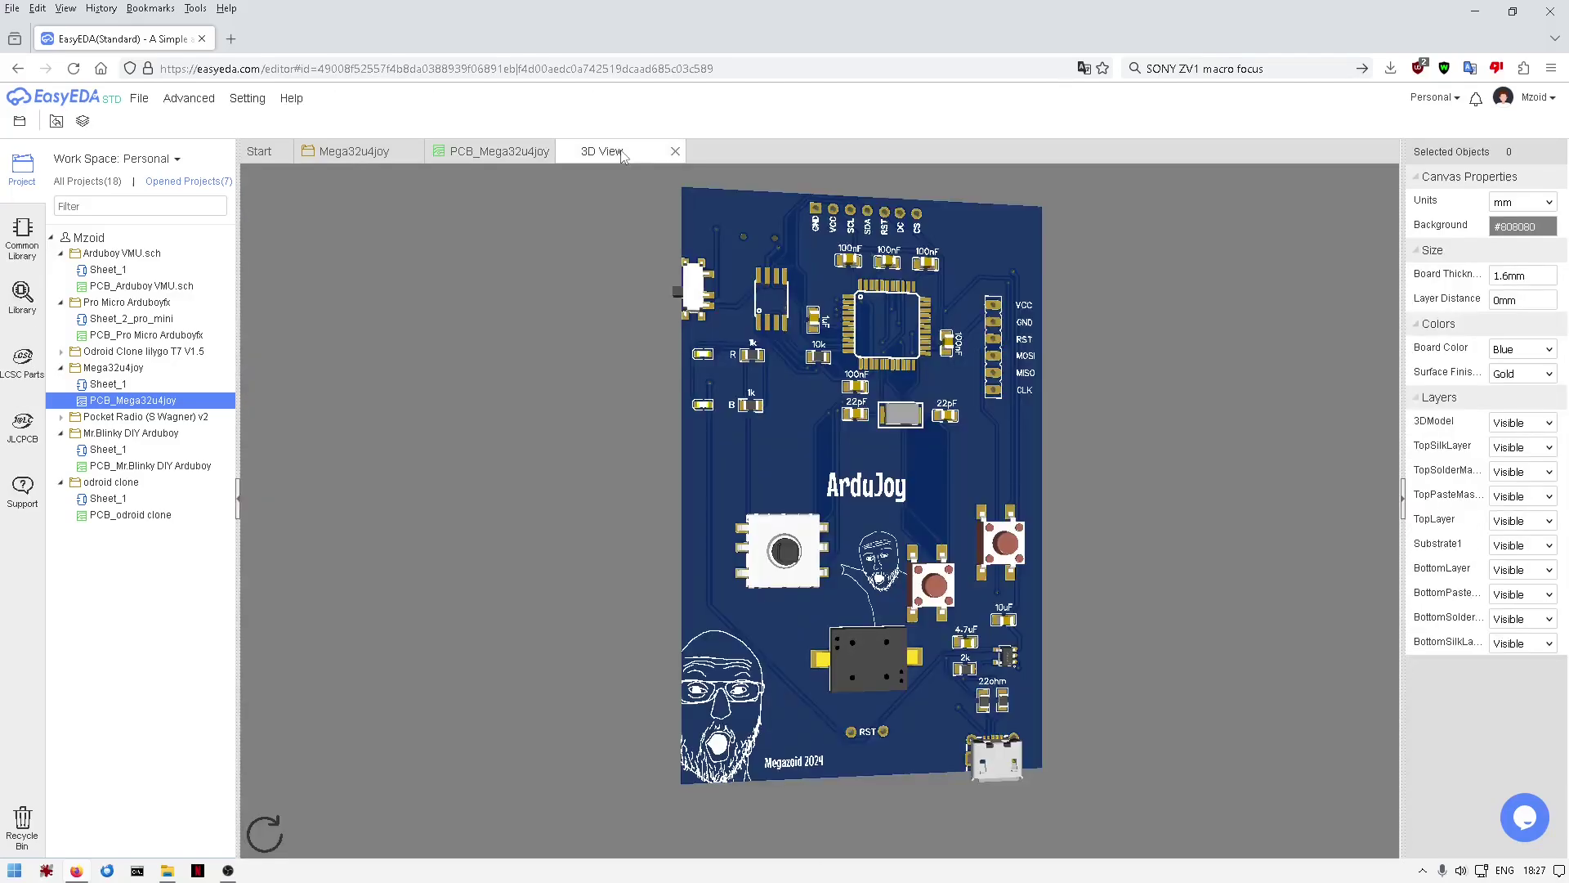
scroll(809, 372, down, 2)
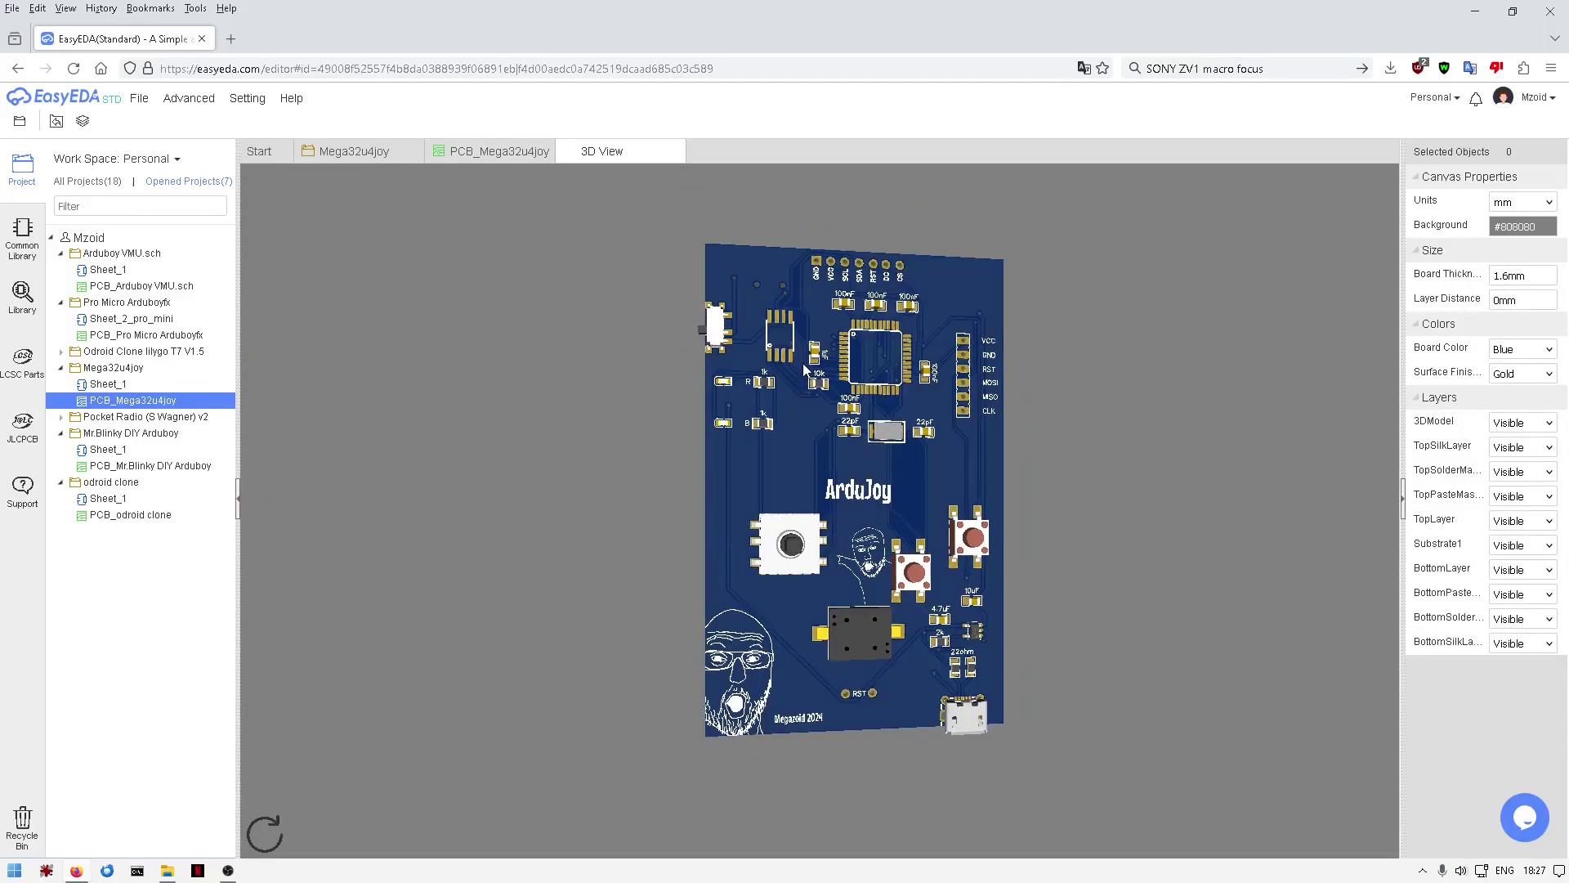
drag(887, 326, 810, 378)
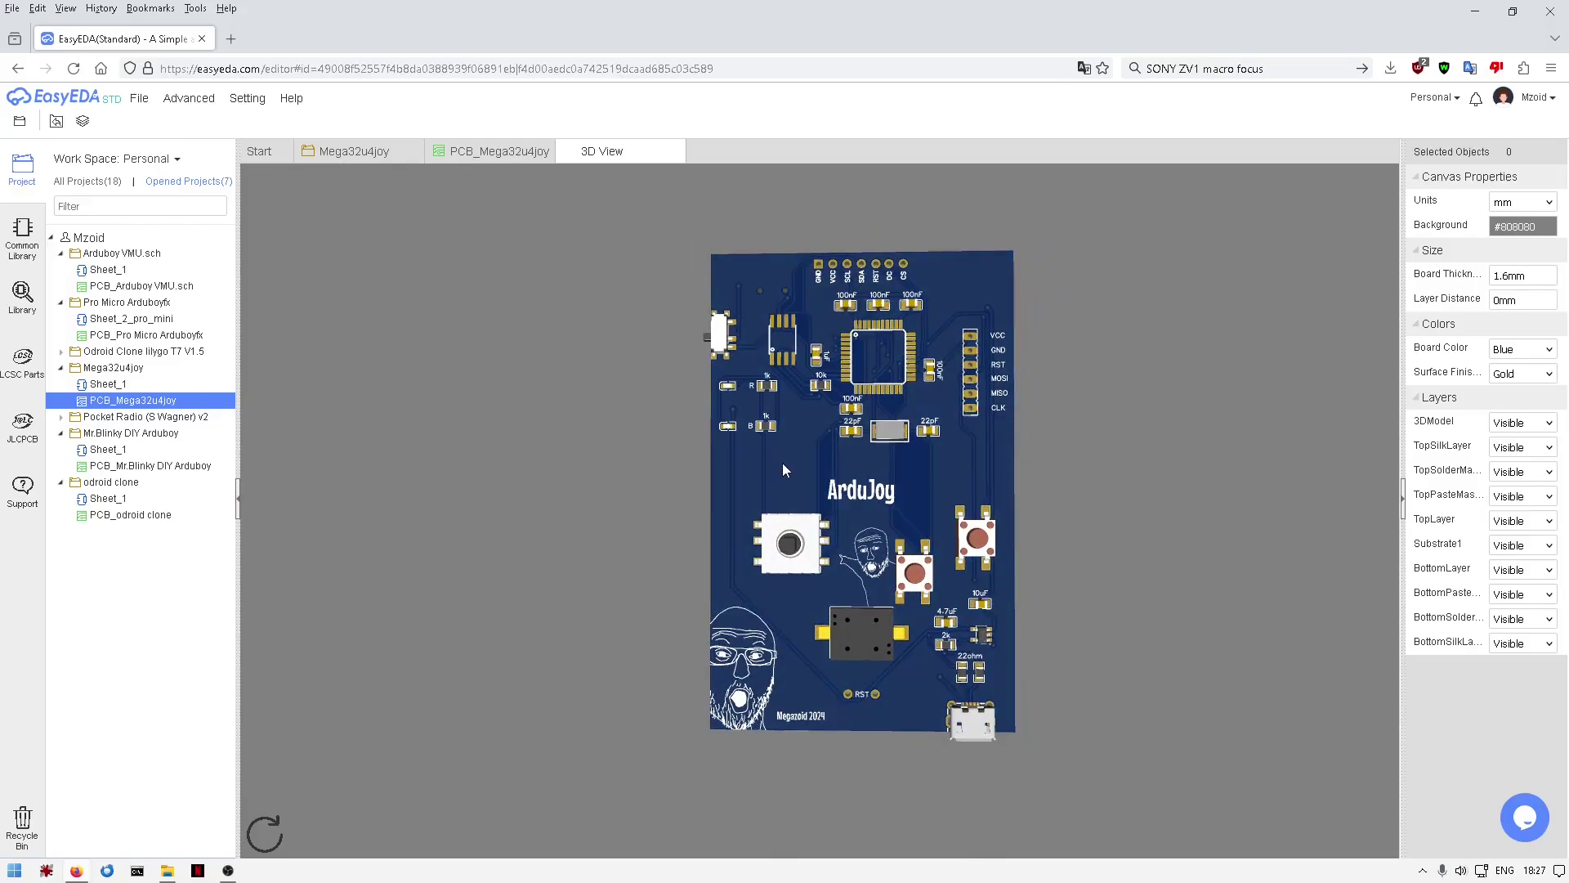